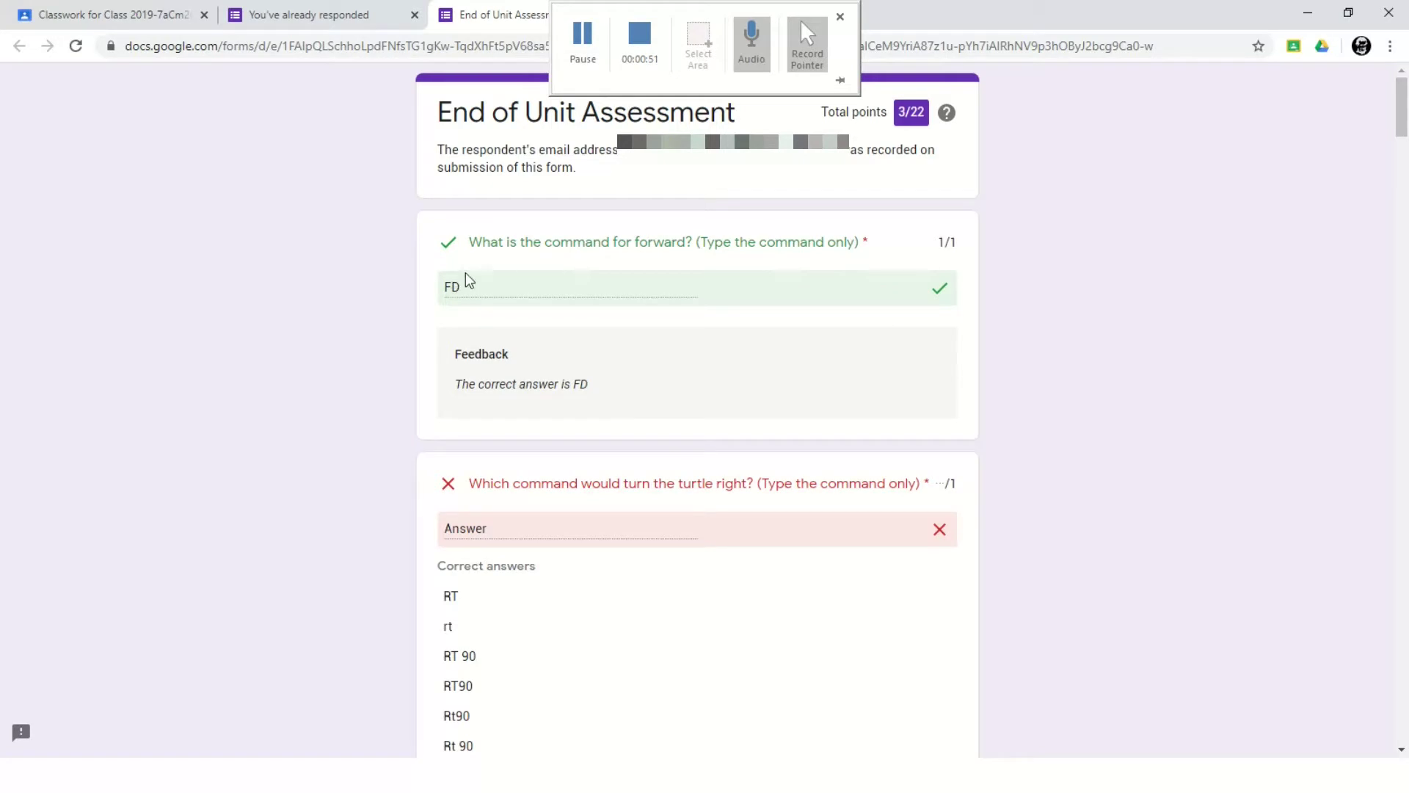
- Highlight the feedback text under the question about the forward command
left_click_drag(461, 374, 620, 392)
left_click(619, 386)
- Open the E-Safety End of Unit Assessment form from the 7.1 E-Safety classwork topic and switch it to edit mode
left_click(177, 16)
scroll(1353, 479, "down", 5)
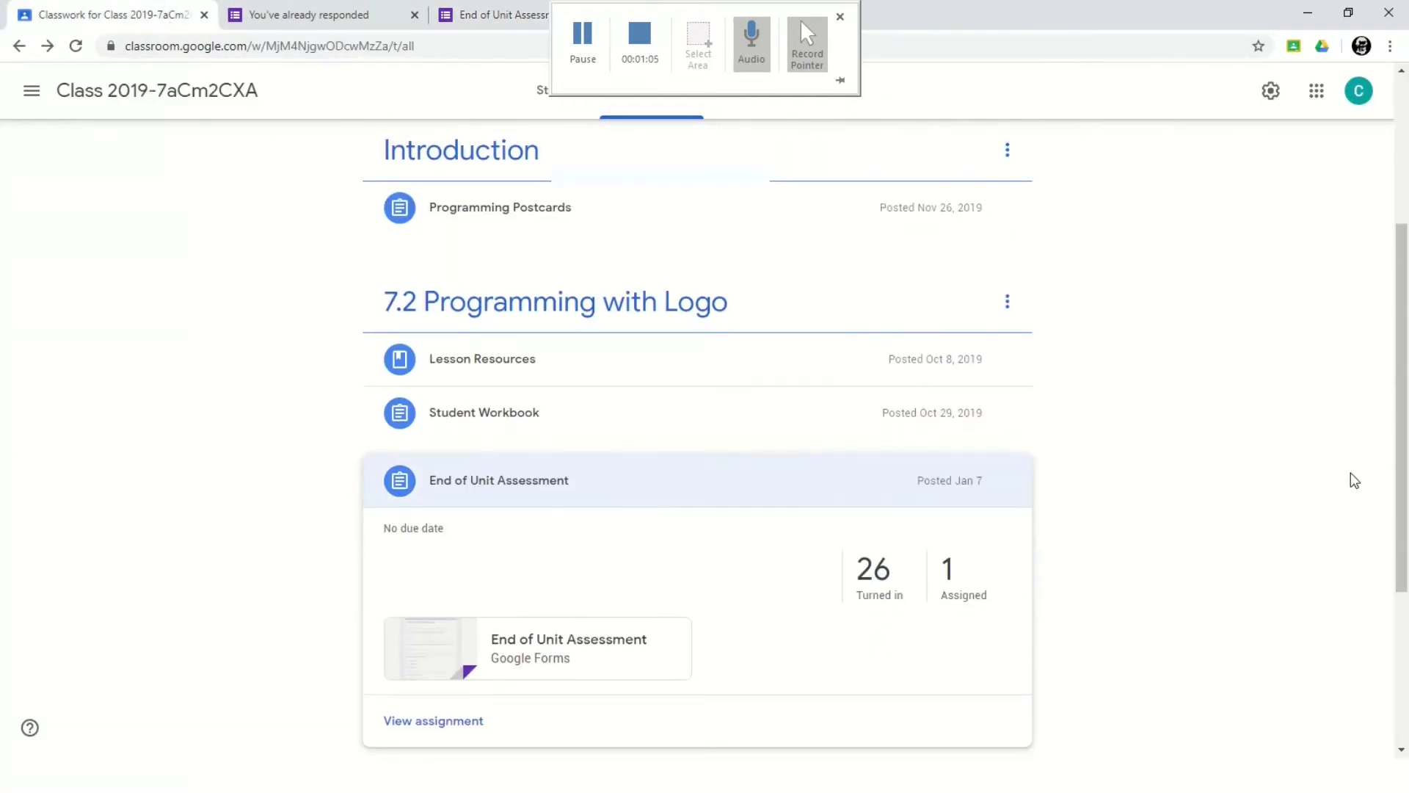
left_click(450, 712)
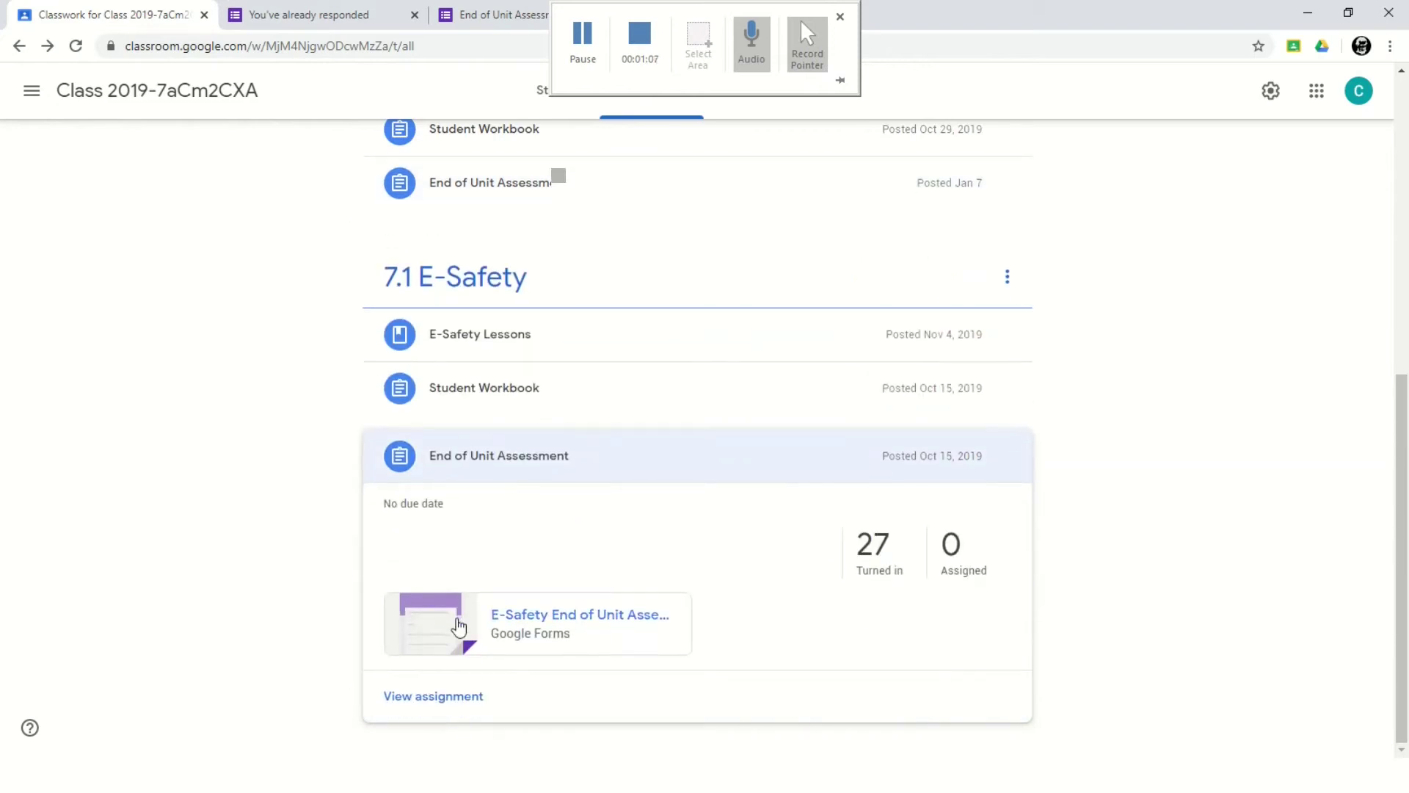
left_click(578, 630)
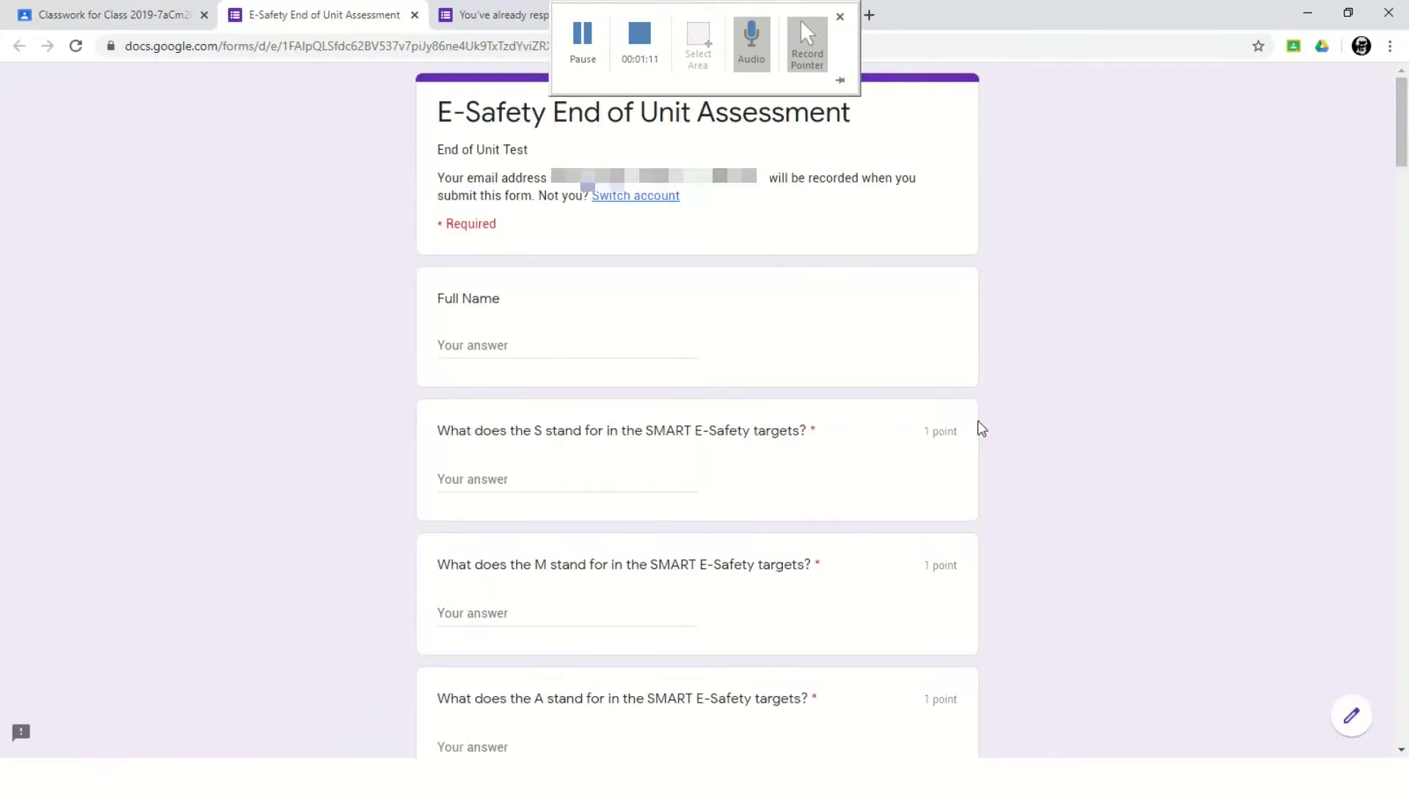
left_click(1353, 725)
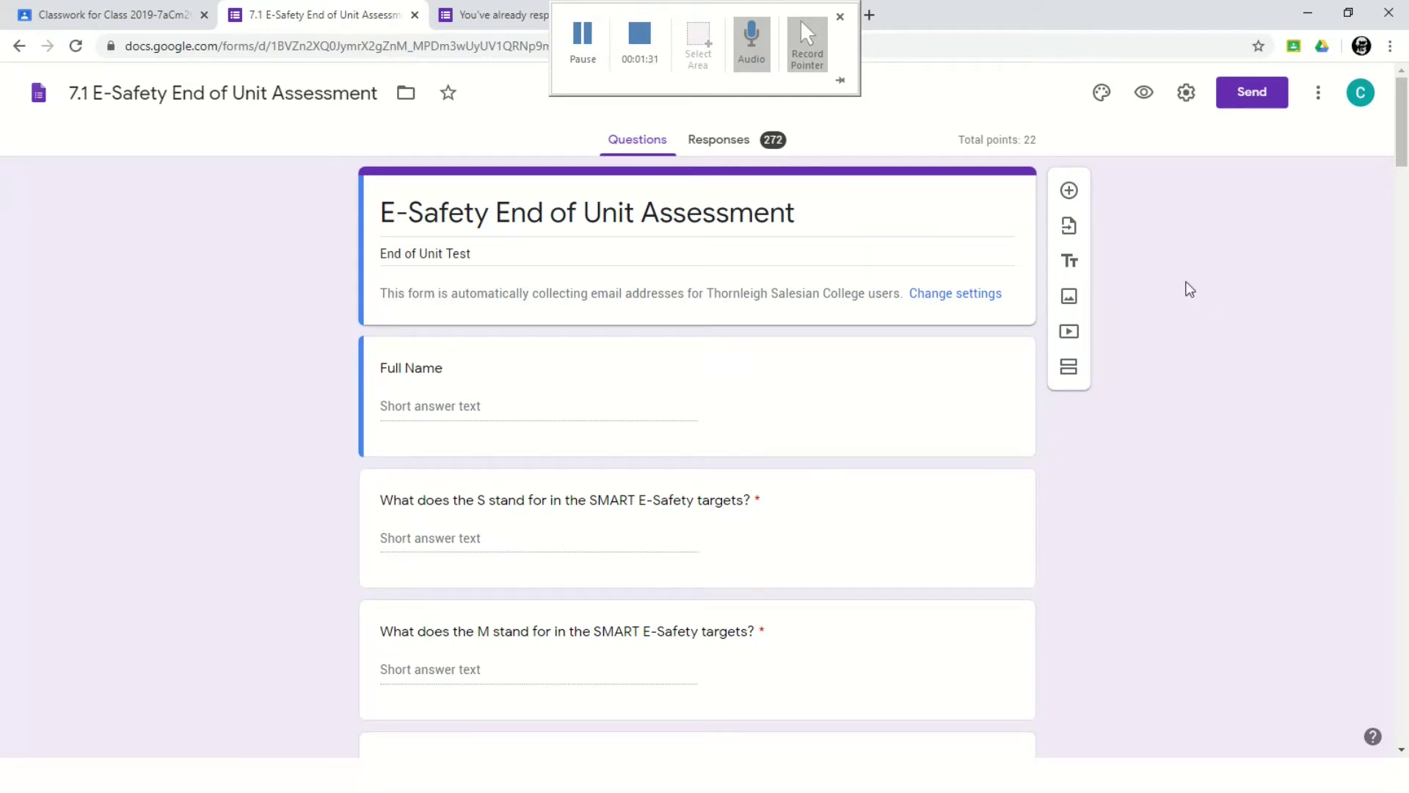
- Open the form's response summary and examine the insights and the answer charts for the individual questions
left_click(723, 150)
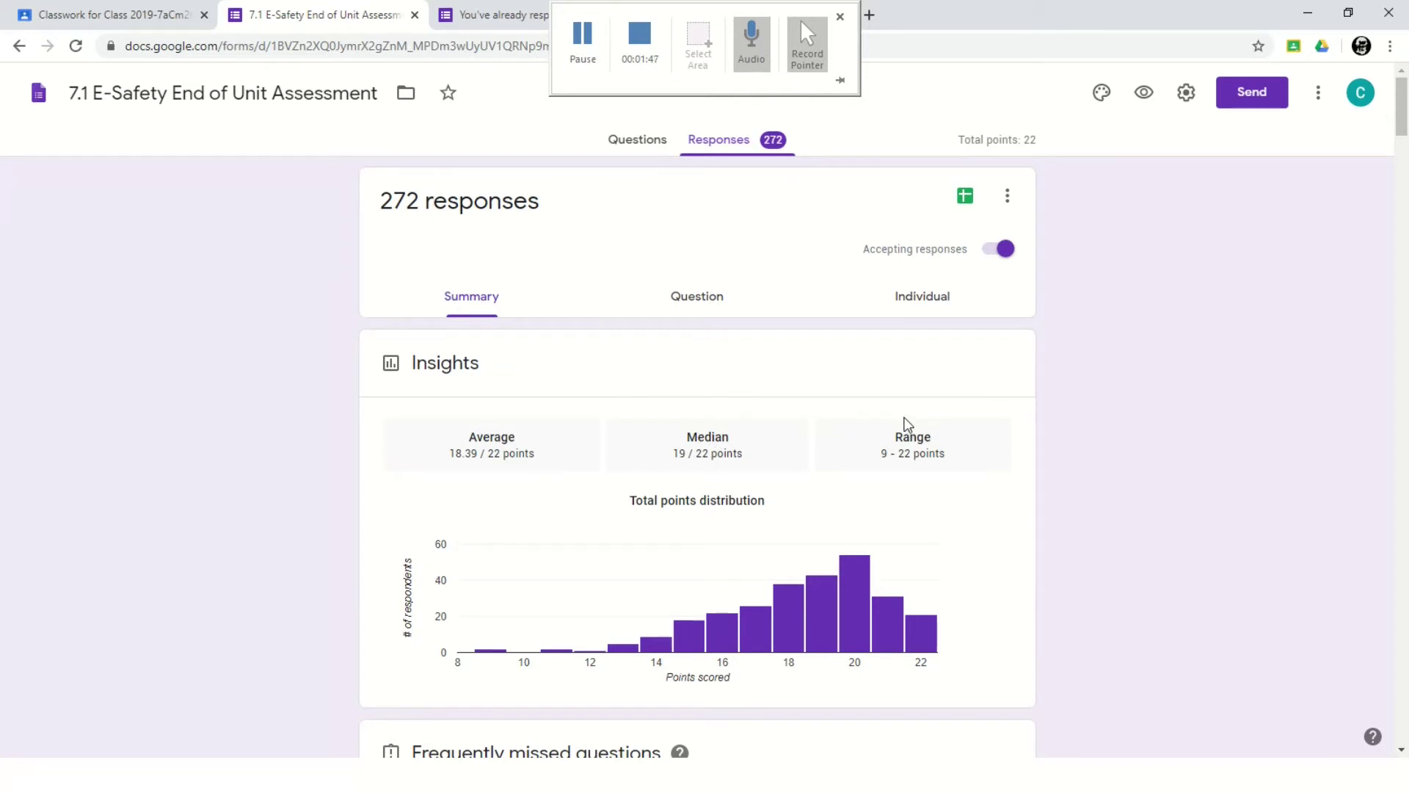
mouse_move(498, 656)
left_click(594, 56)
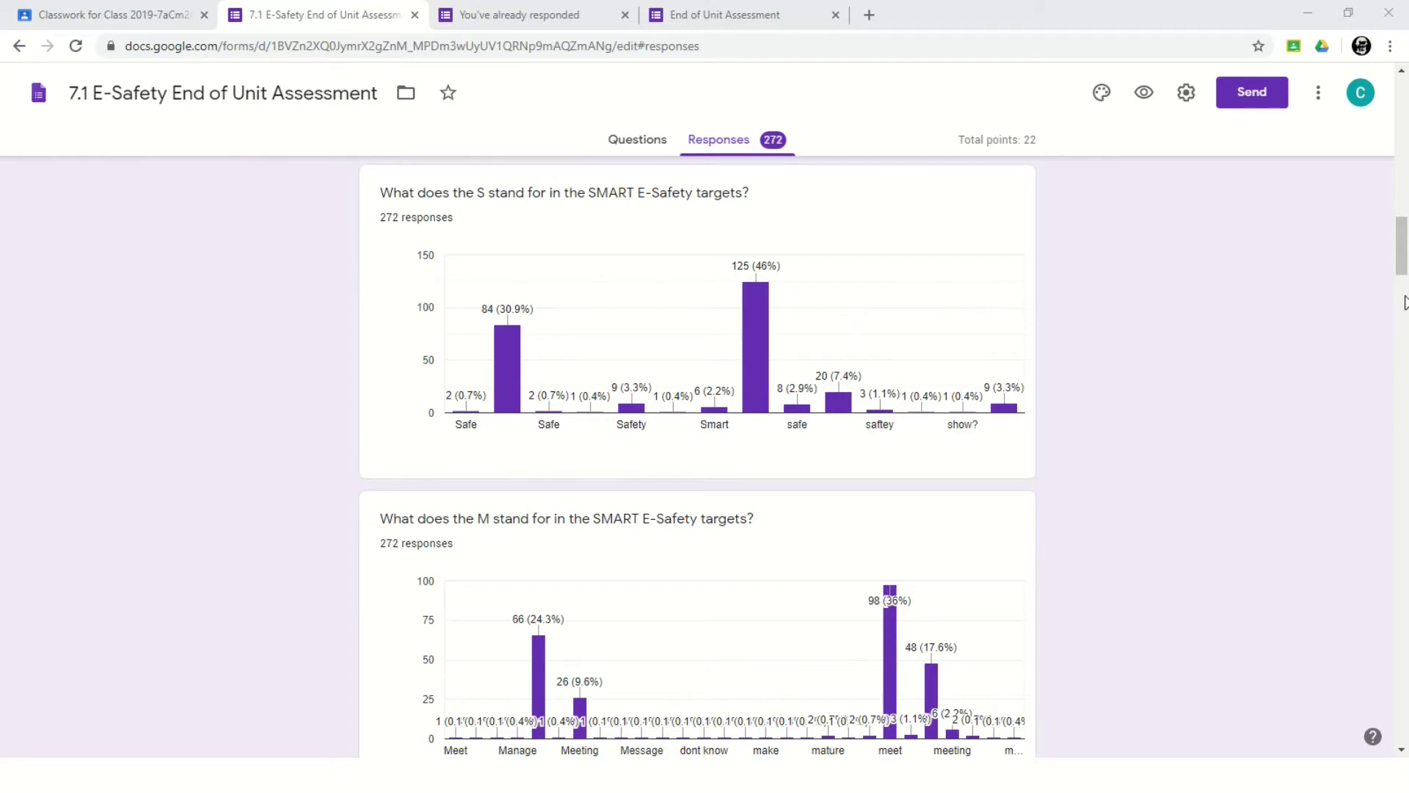
left_click_drag(1402, 276, 1375, 516)
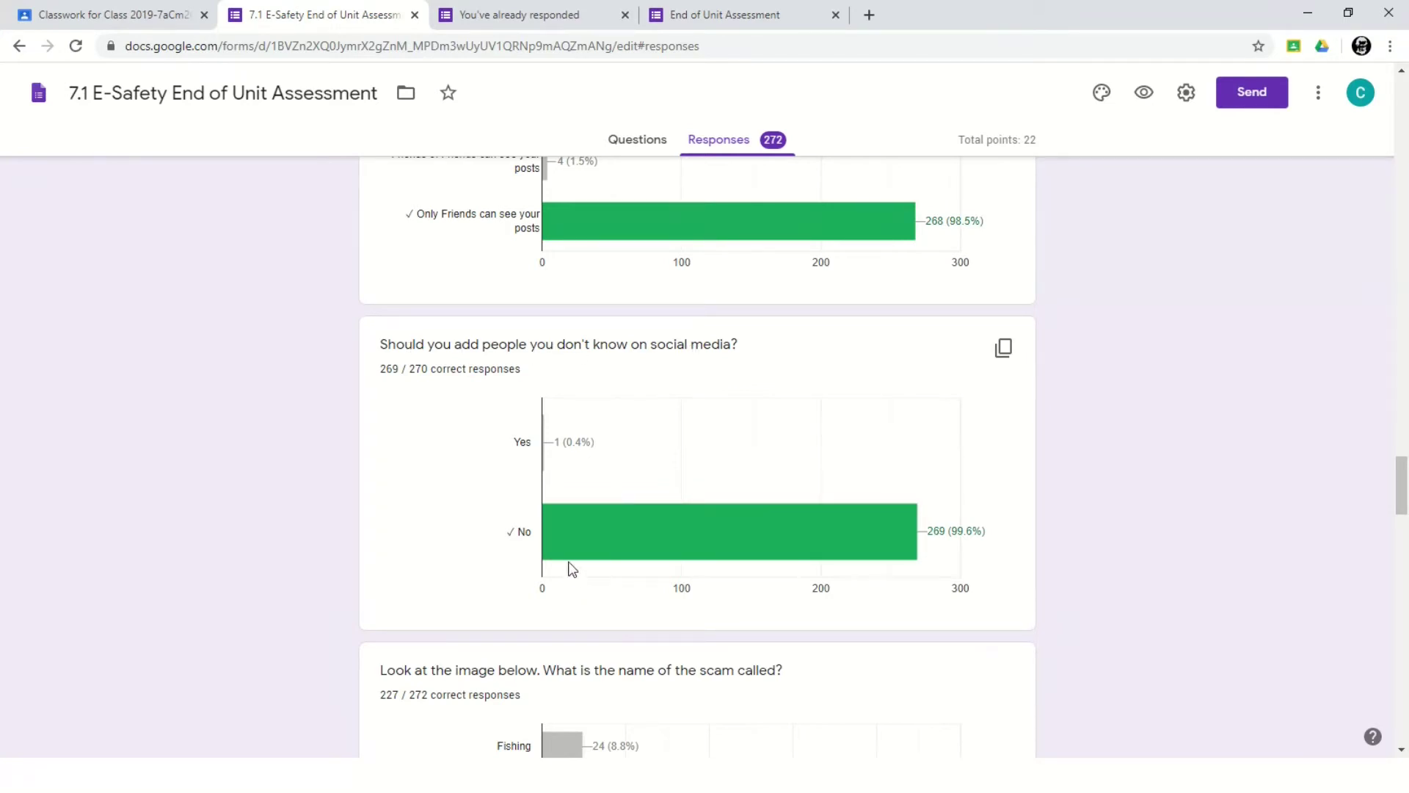
mouse_move(639, 550)
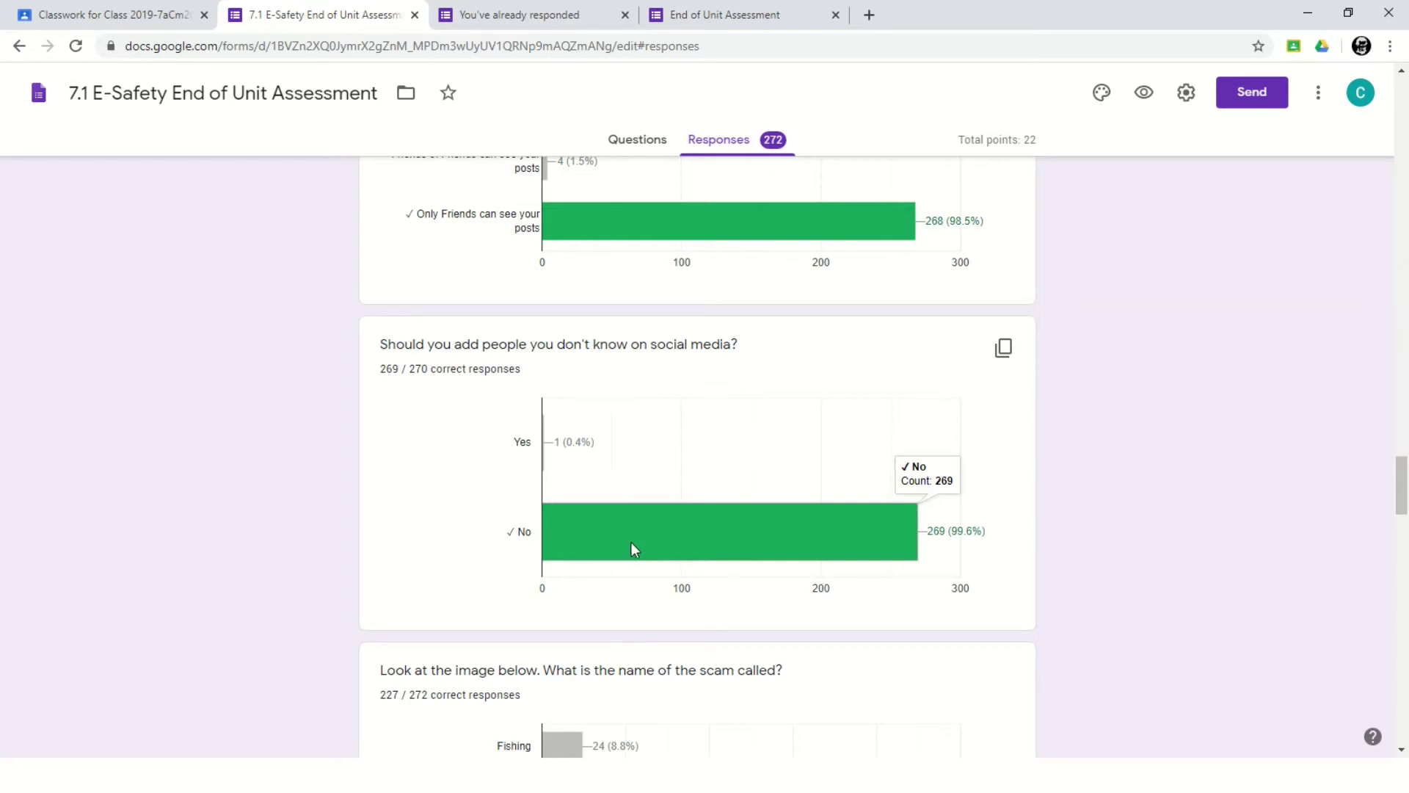
mouse_move(546, 451)
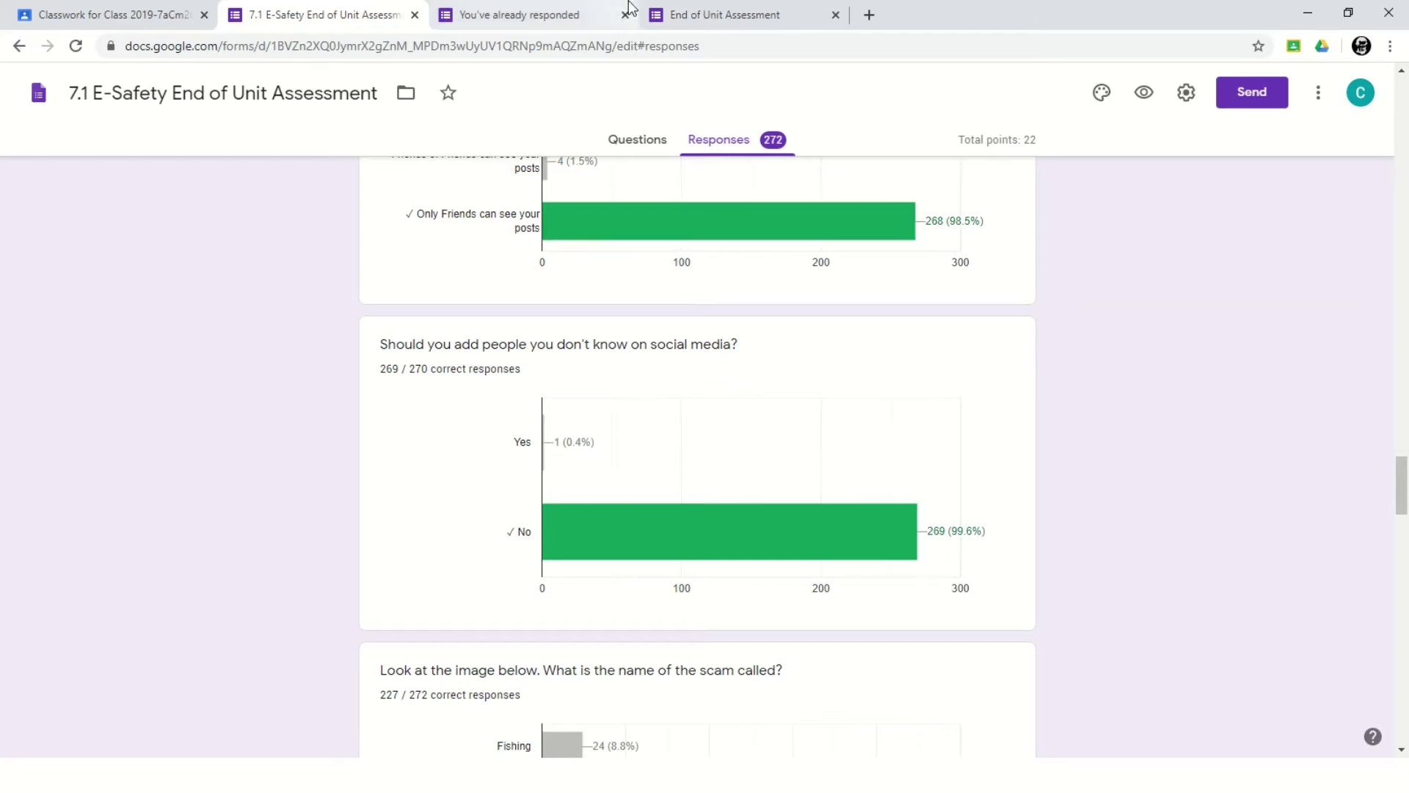
- Examine the written answers to the final six-mark question and to the earlier short-answer questions in the response summary
key("End")
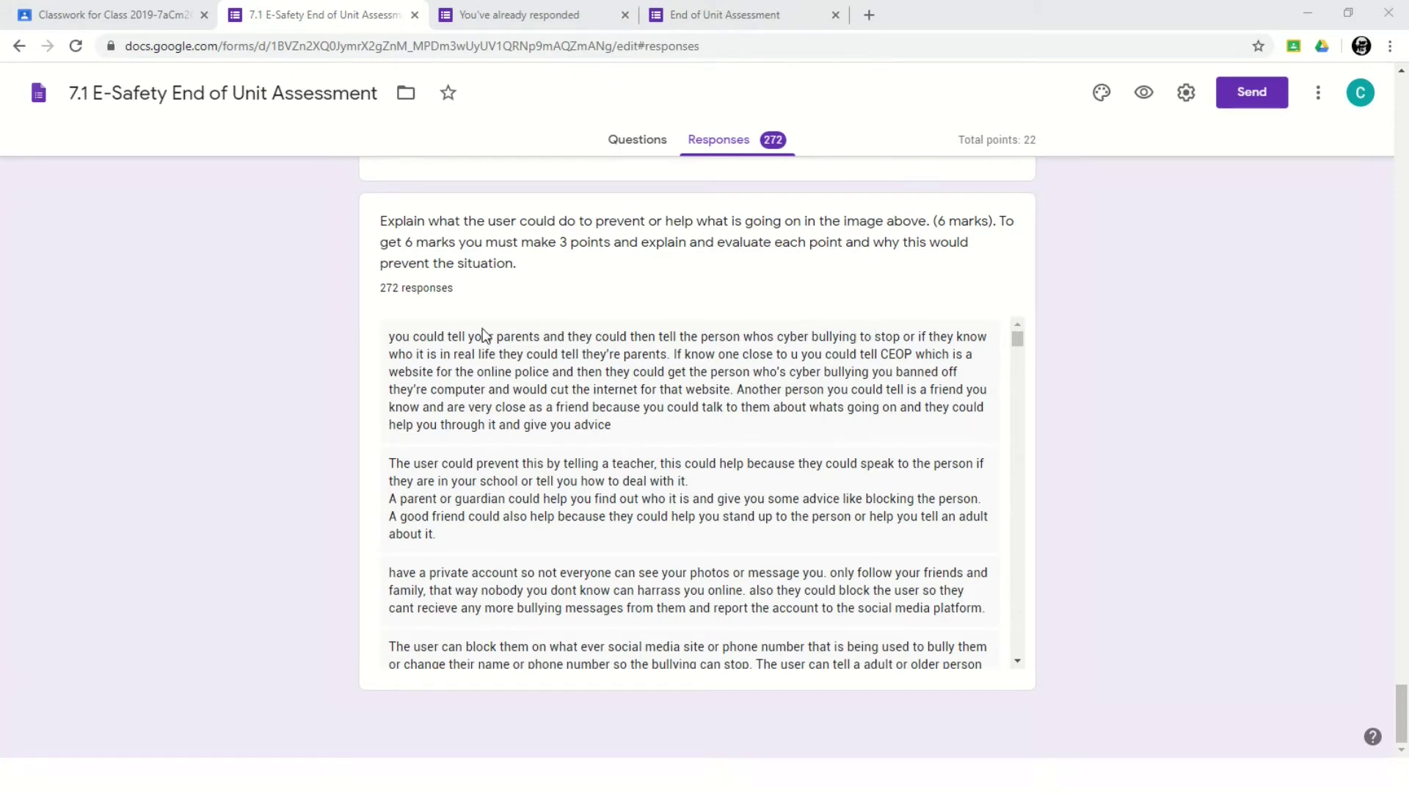
left_click_drag(1003, 339, 1010, 299)
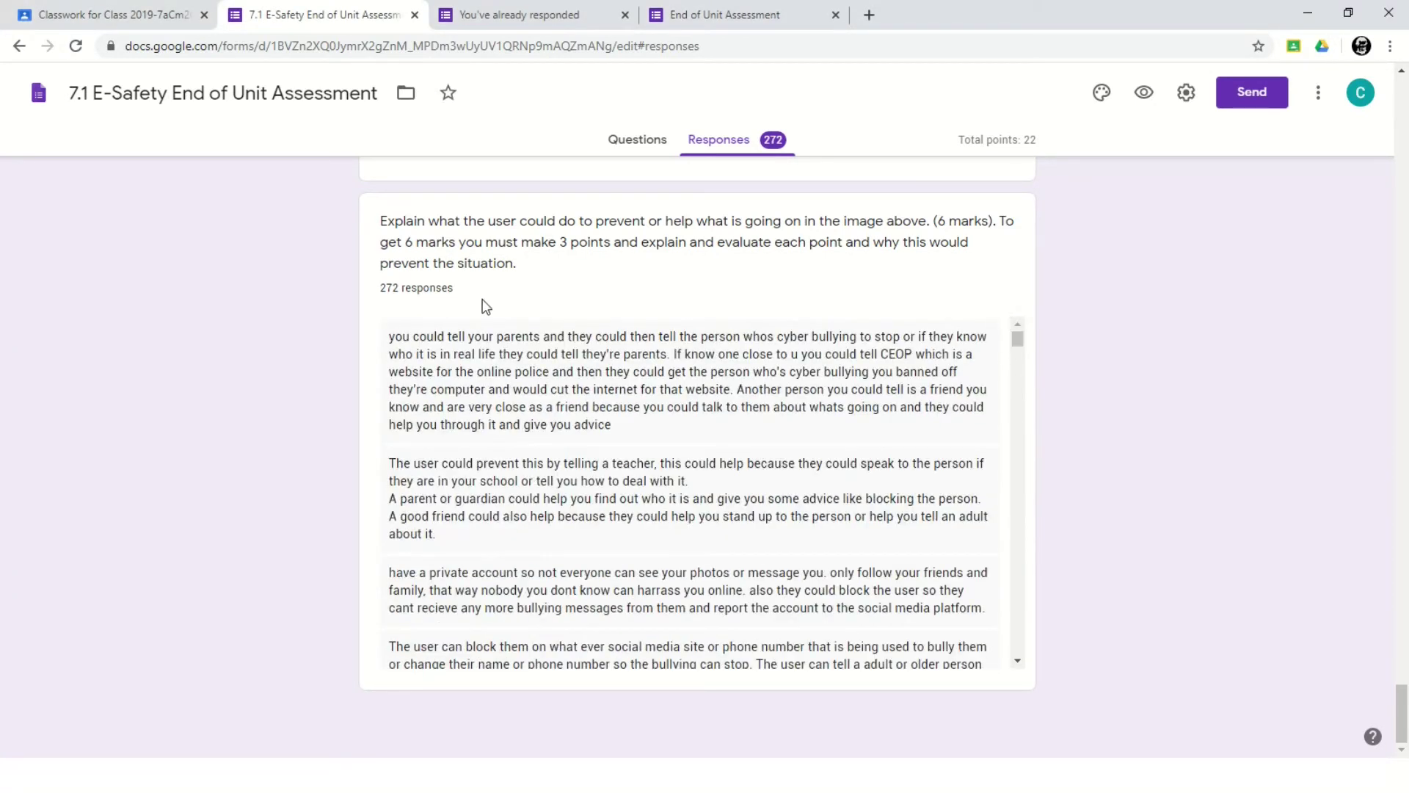
left_click_drag(1402, 701, 1398, 409)
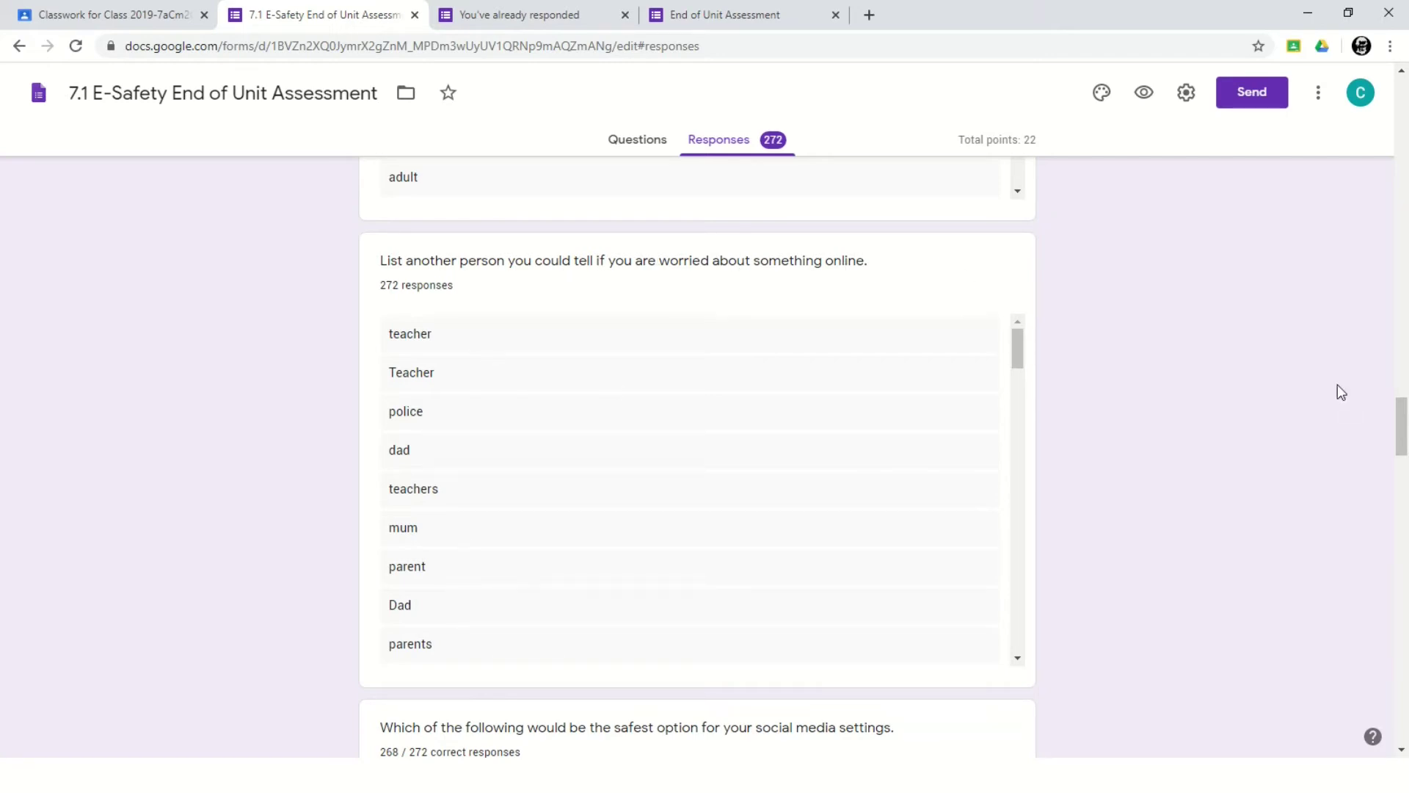
mouse_move(741, 4)
left_click(582, 22)
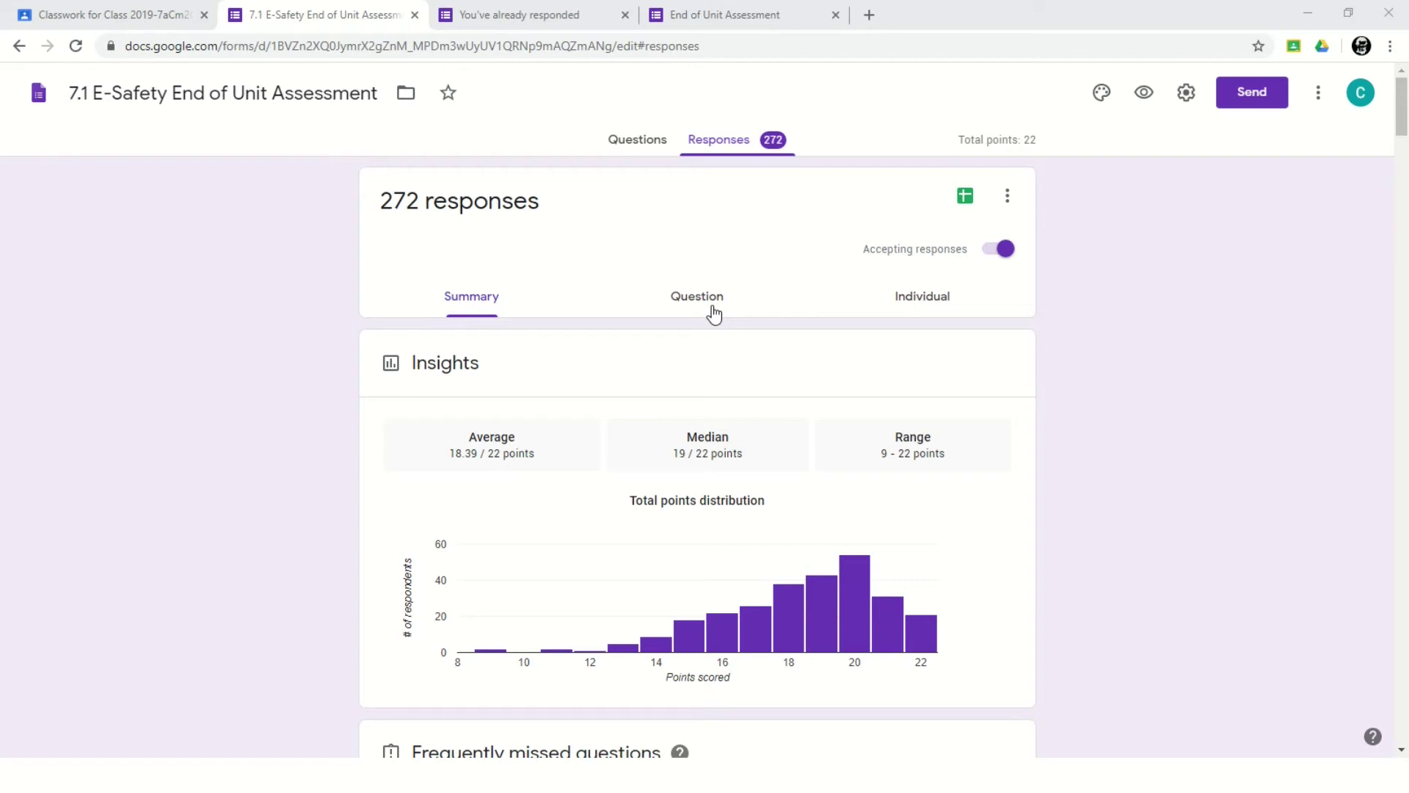
- Show the responses individually, browse forward to the fourth submission and return to the first one
left_click(946, 301)
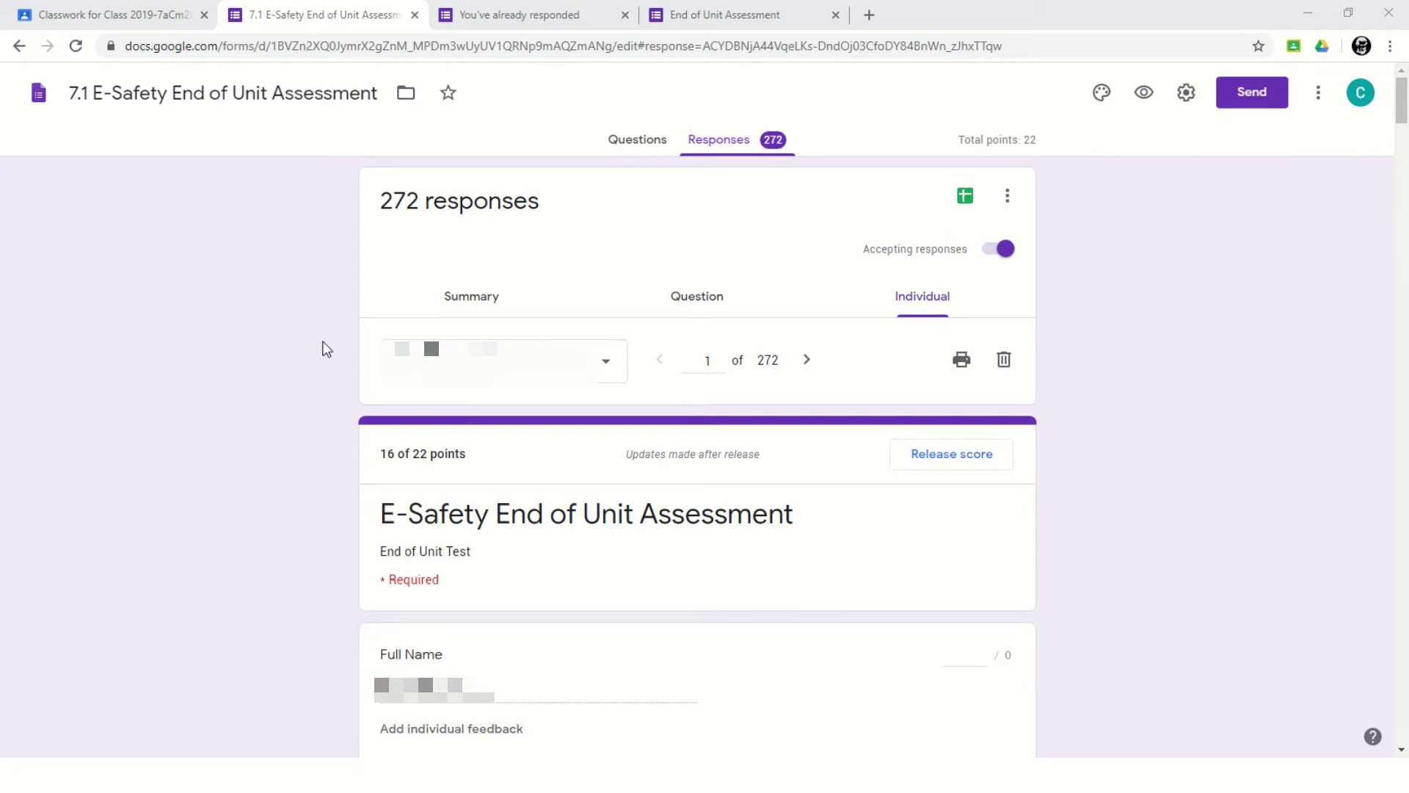
left_click(807, 372)
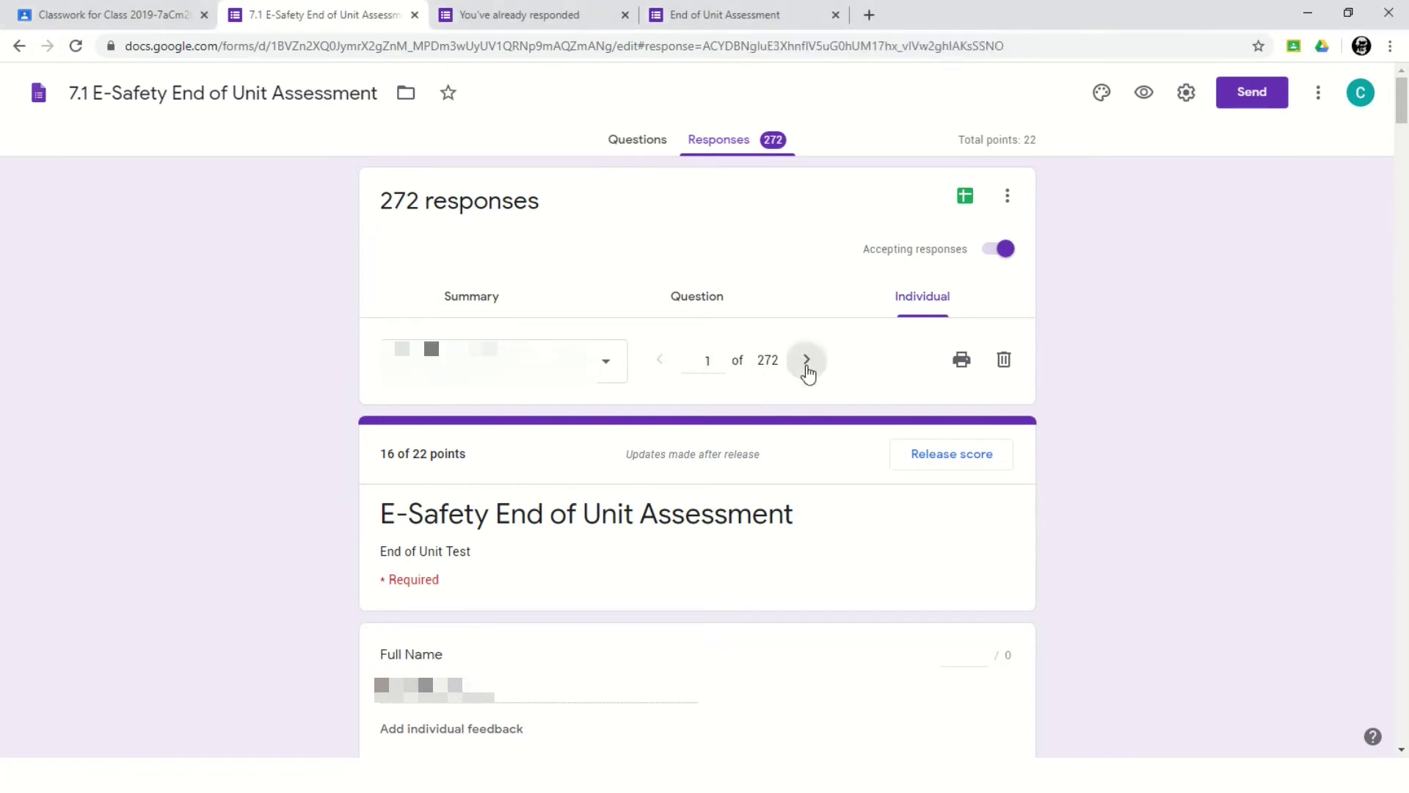
left_click(806, 371)
left_click(806, 371)
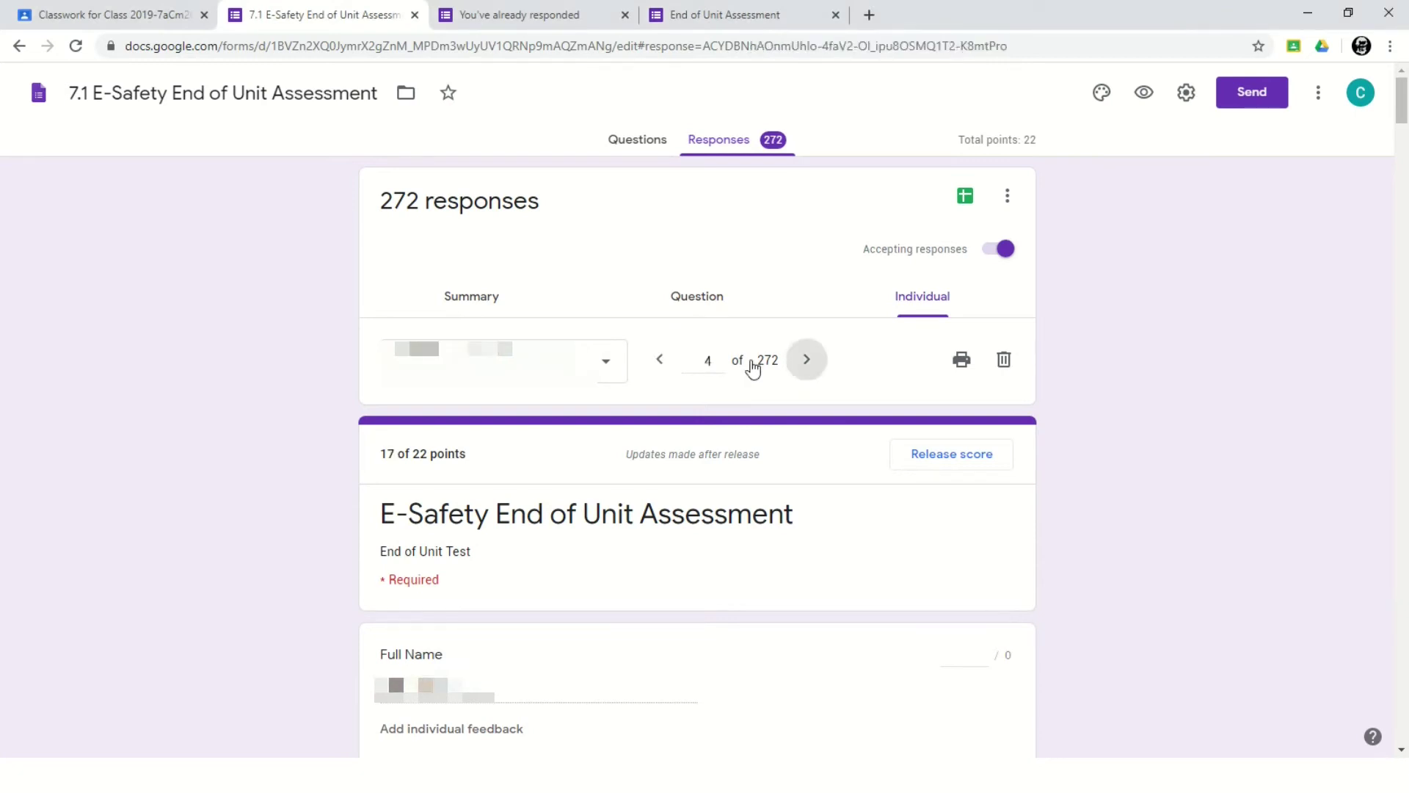
left_click(661, 362)
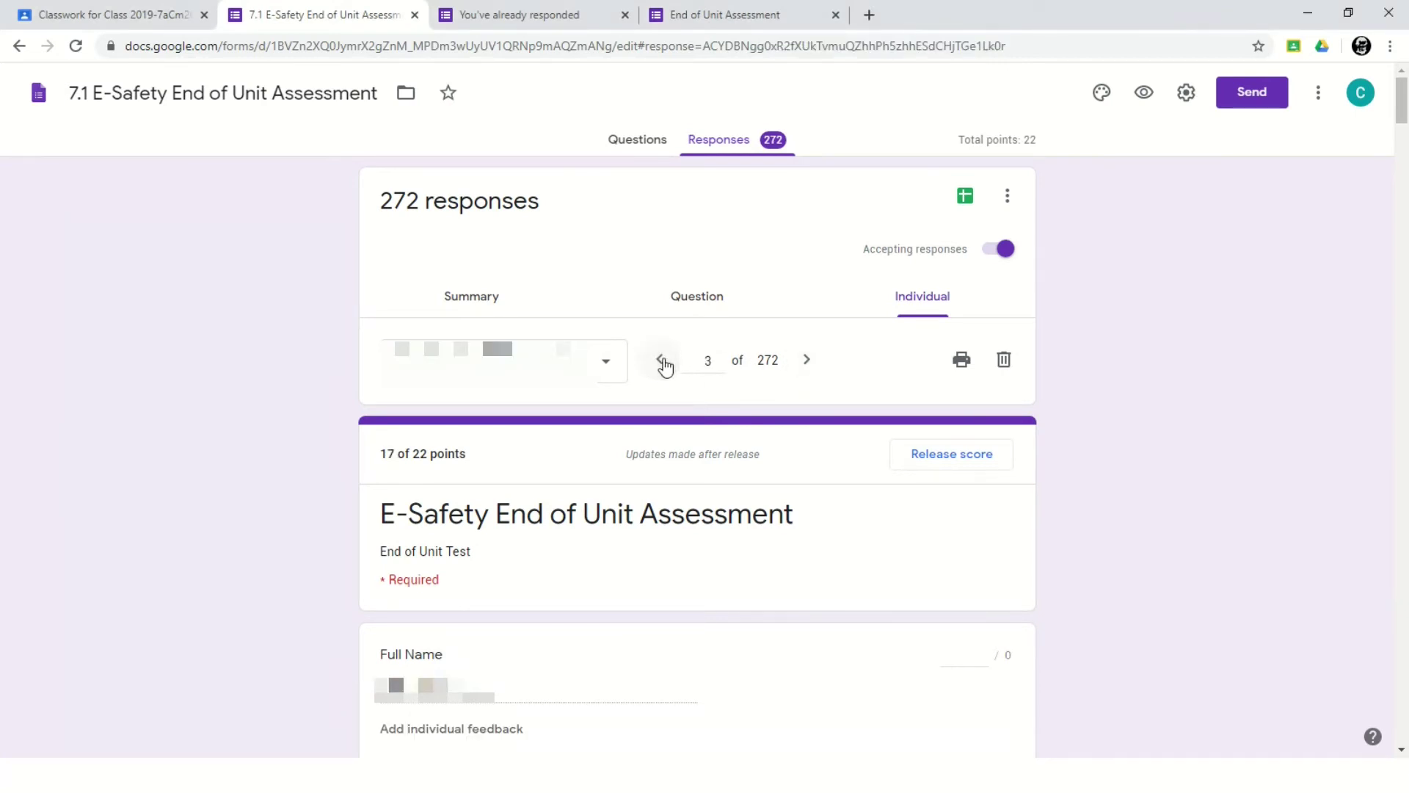
left_click(662, 363)
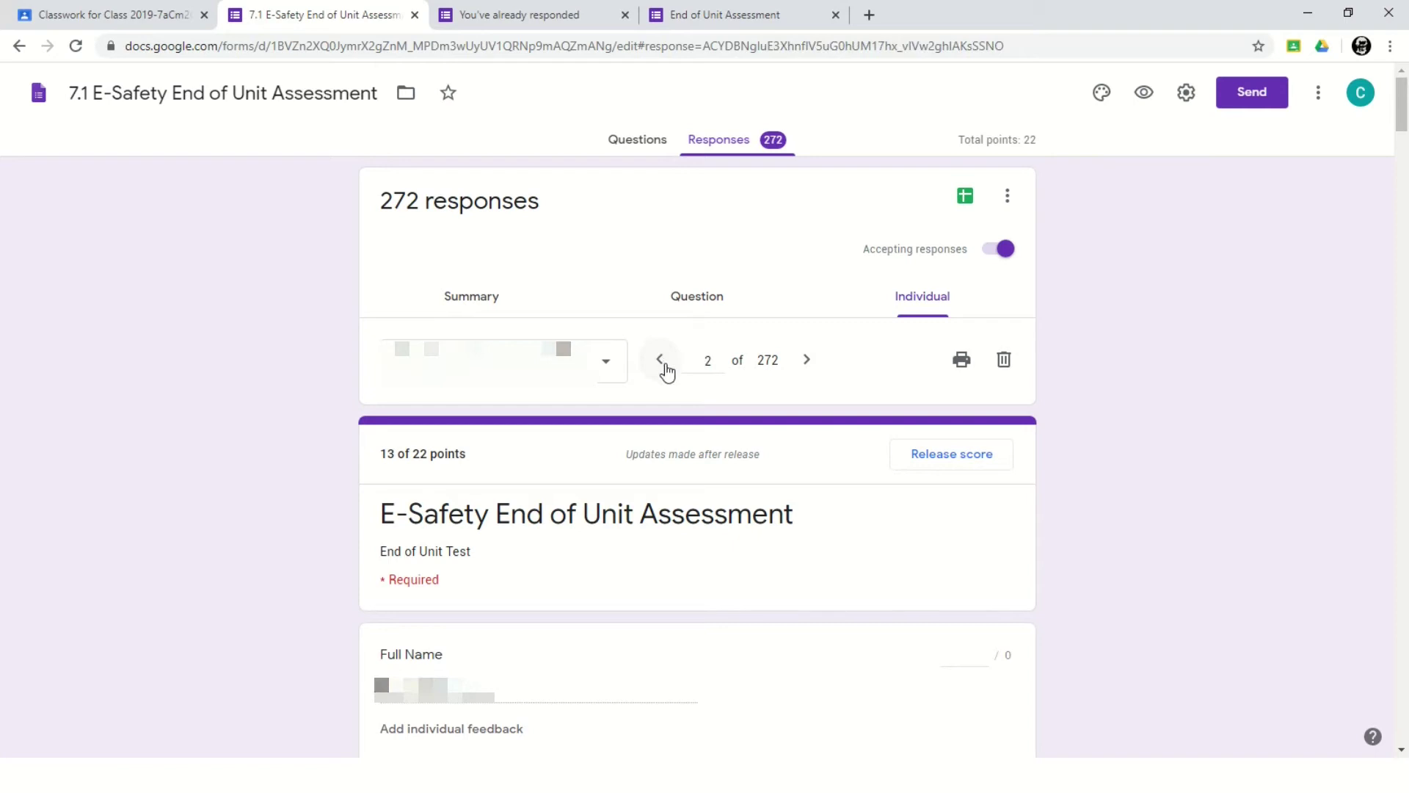
left_click(665, 365)
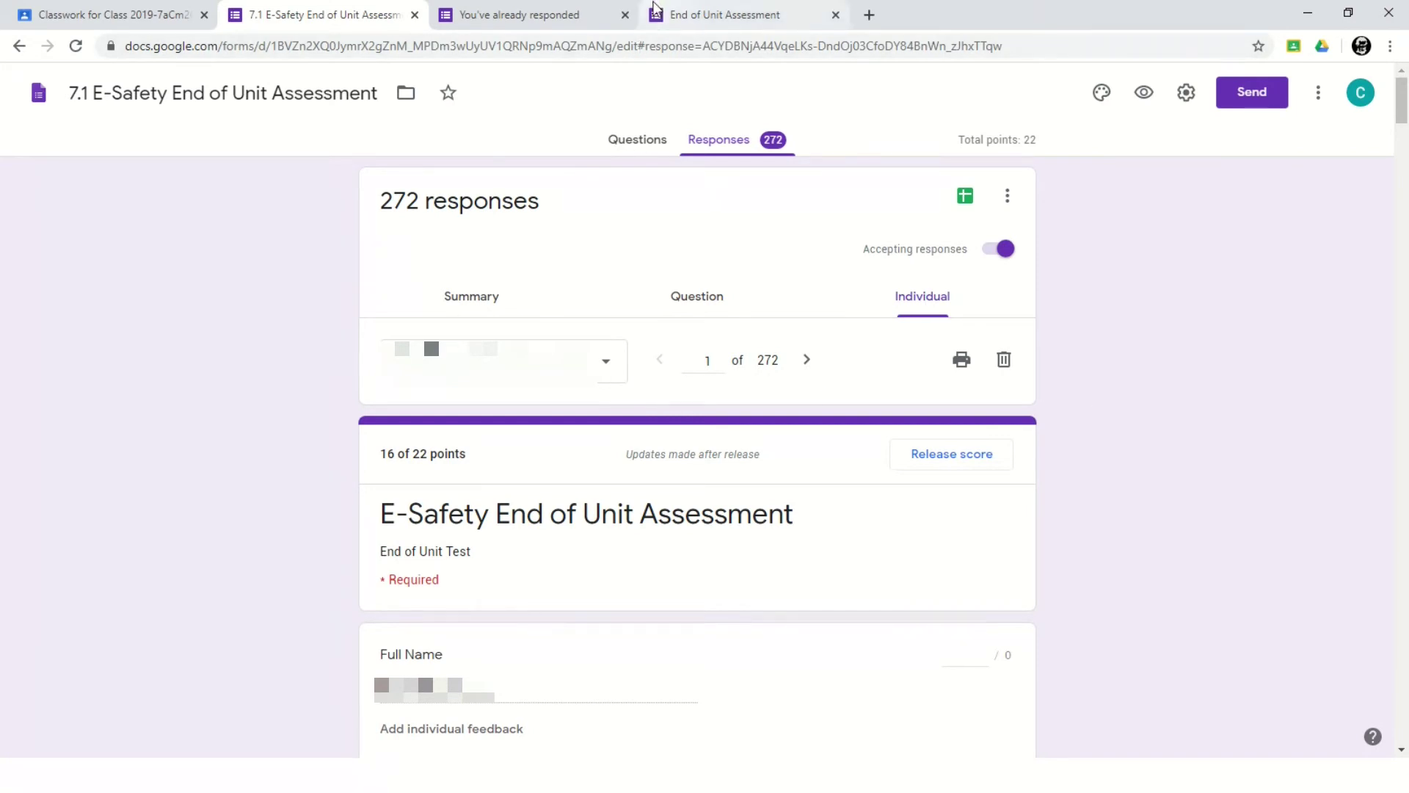
- Examine the first submission's marked answers and scores, from the SMART targets questions down to the final six-mark explanation
left_click(594, 37)
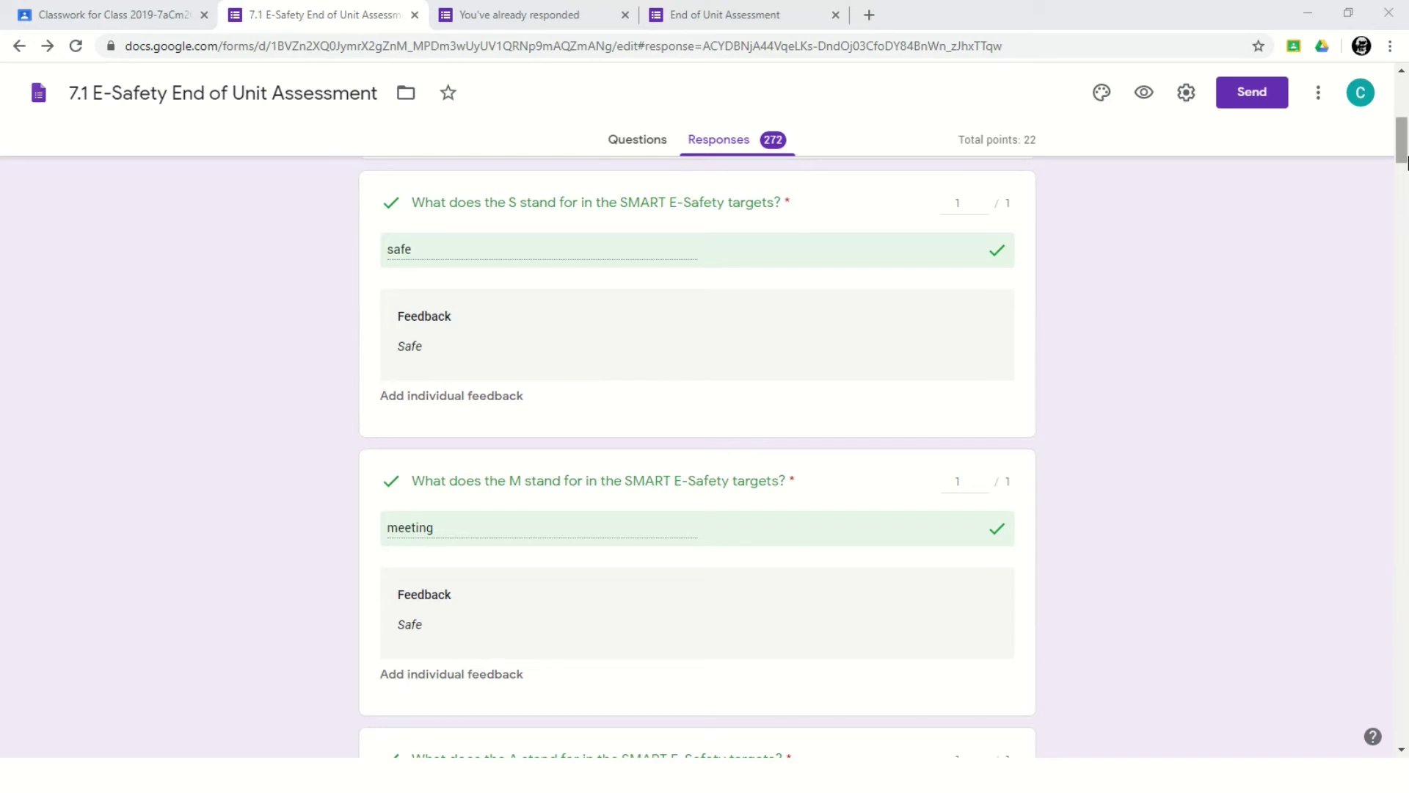
left_click_drag(1403, 165, 1404, 217)
left_click_drag(1404, 208, 1403, 473)
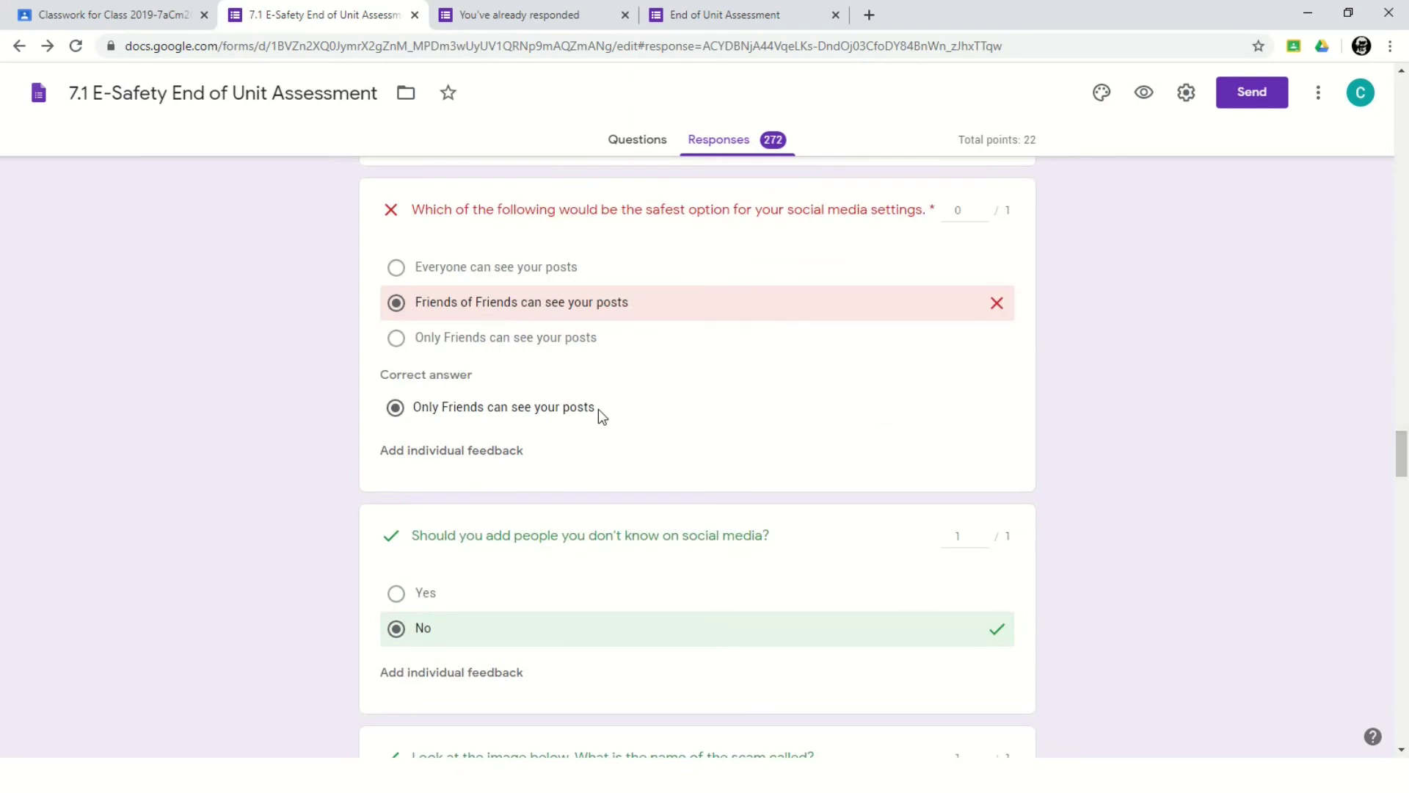
mouse_move(1403, 461)
left_mouse_down()
mouse_move(1403, 477)
mouse_move(1404, 463)
left_mouse_up()
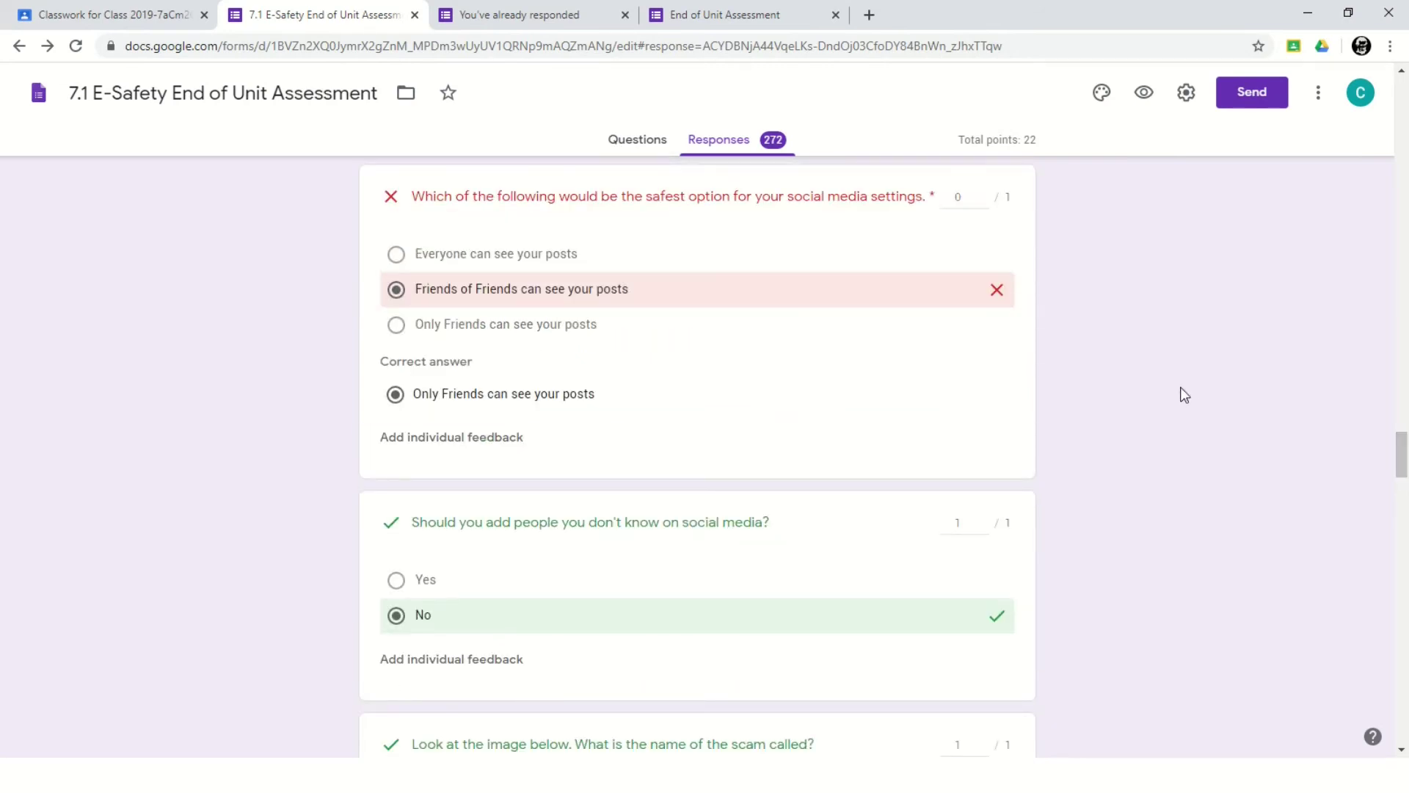
left_click(959, 197)
left_click_drag(1404, 456, 1403, 729)
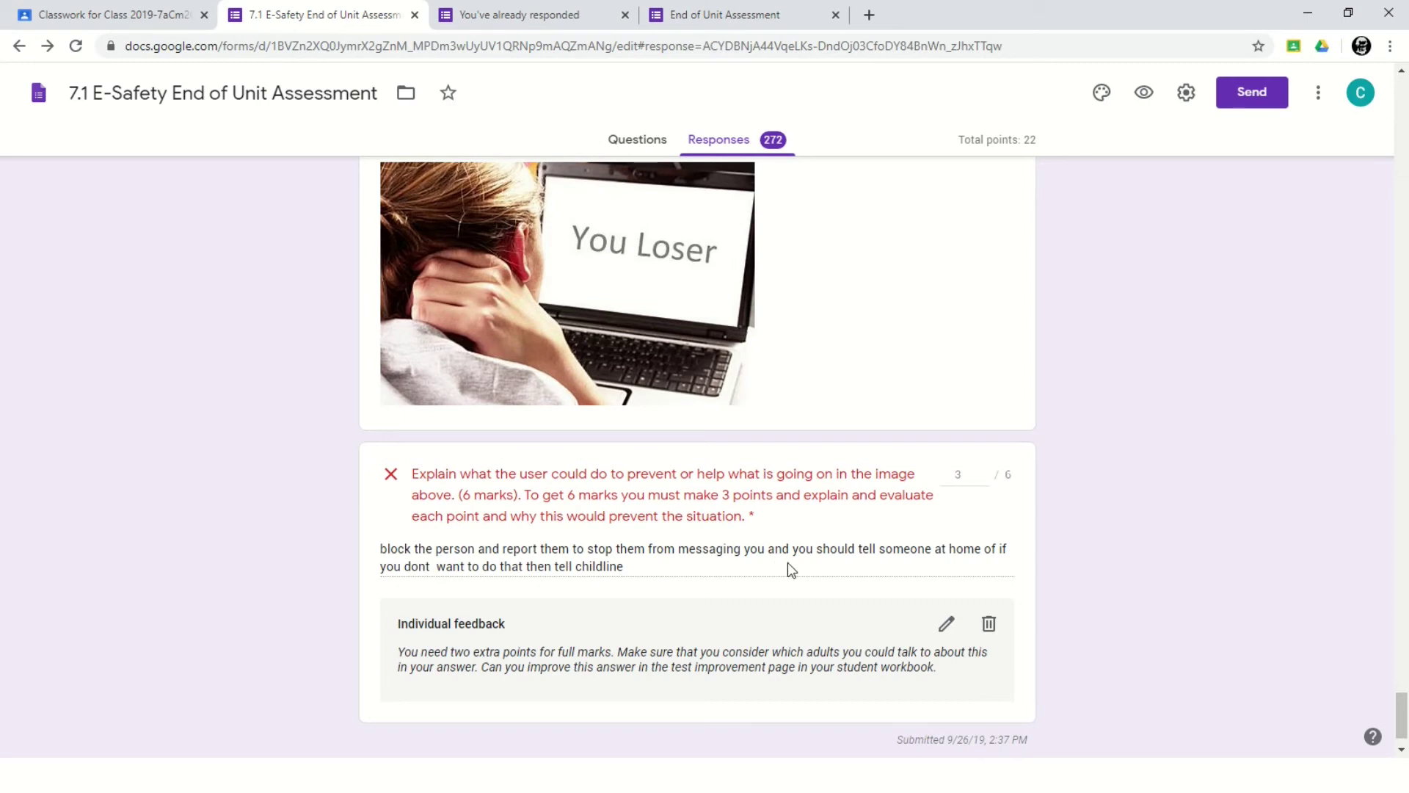
- Open the individual feedback on the six-mark answer to view its editing options, and close it without saving
left_click(948, 631)
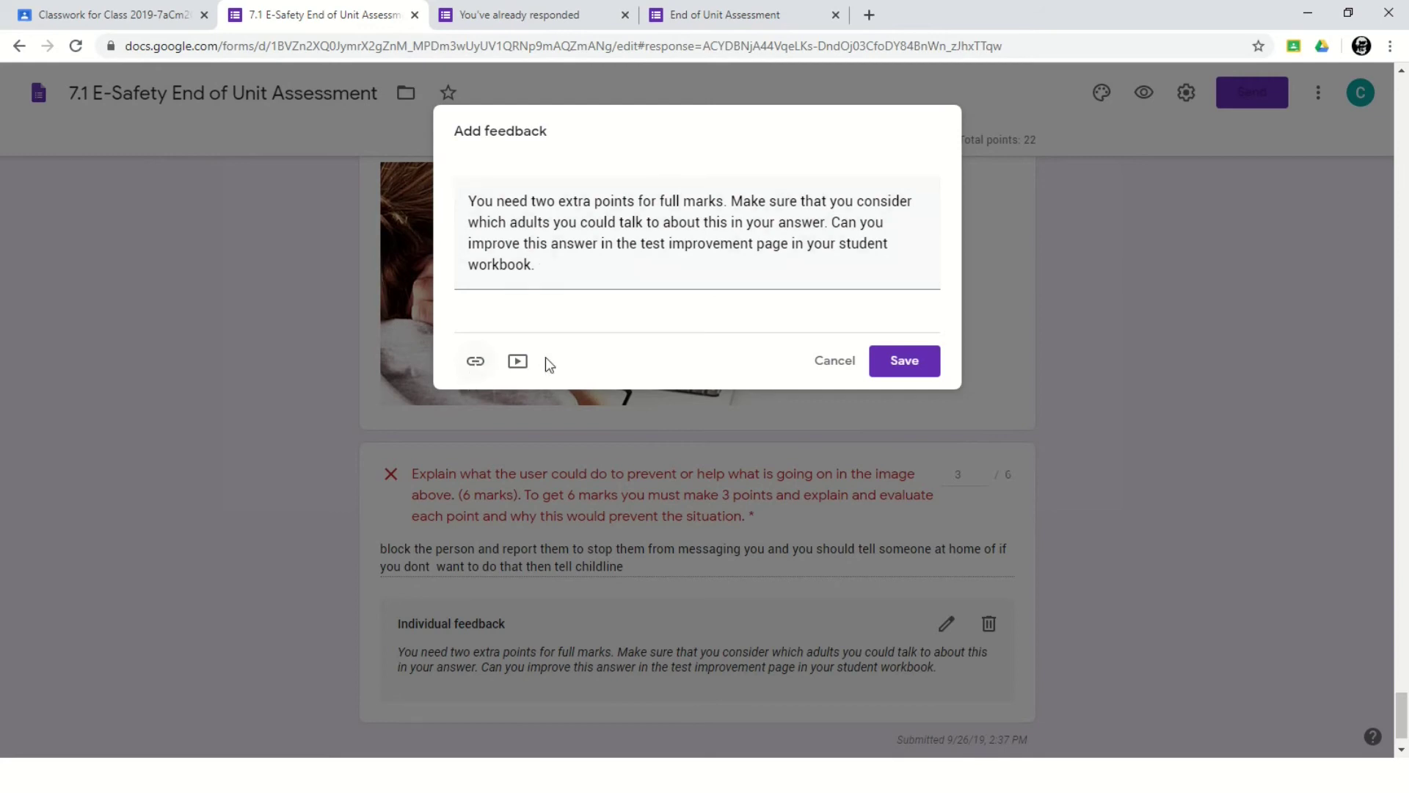
left_click(821, 365)
mouse_move(677, 73)
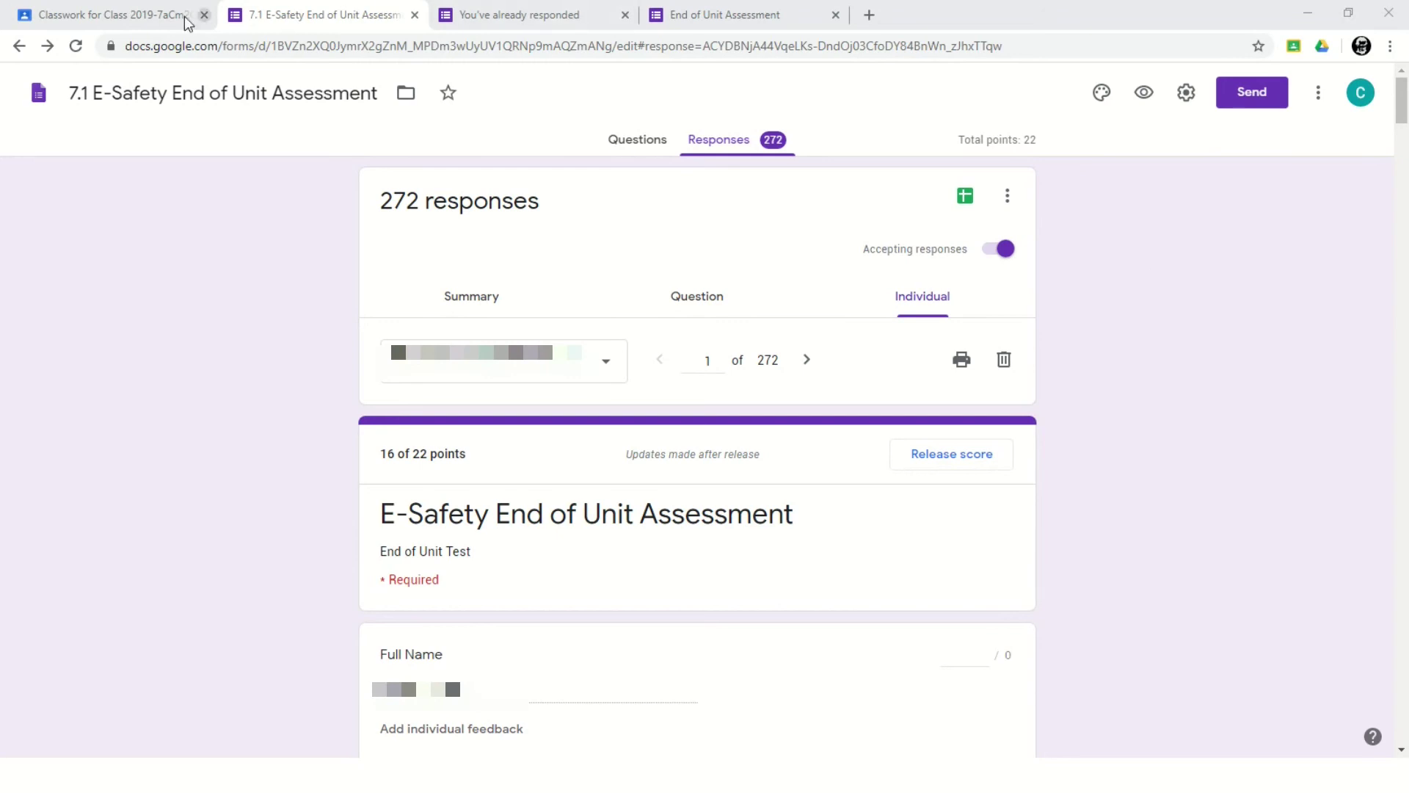
- Open the 7.1 E-Safety End of Unit Assessment assignment from the class's classwork and import the grades from its form
left_click(121, 17)
scroll(233, 259, "up", 5)
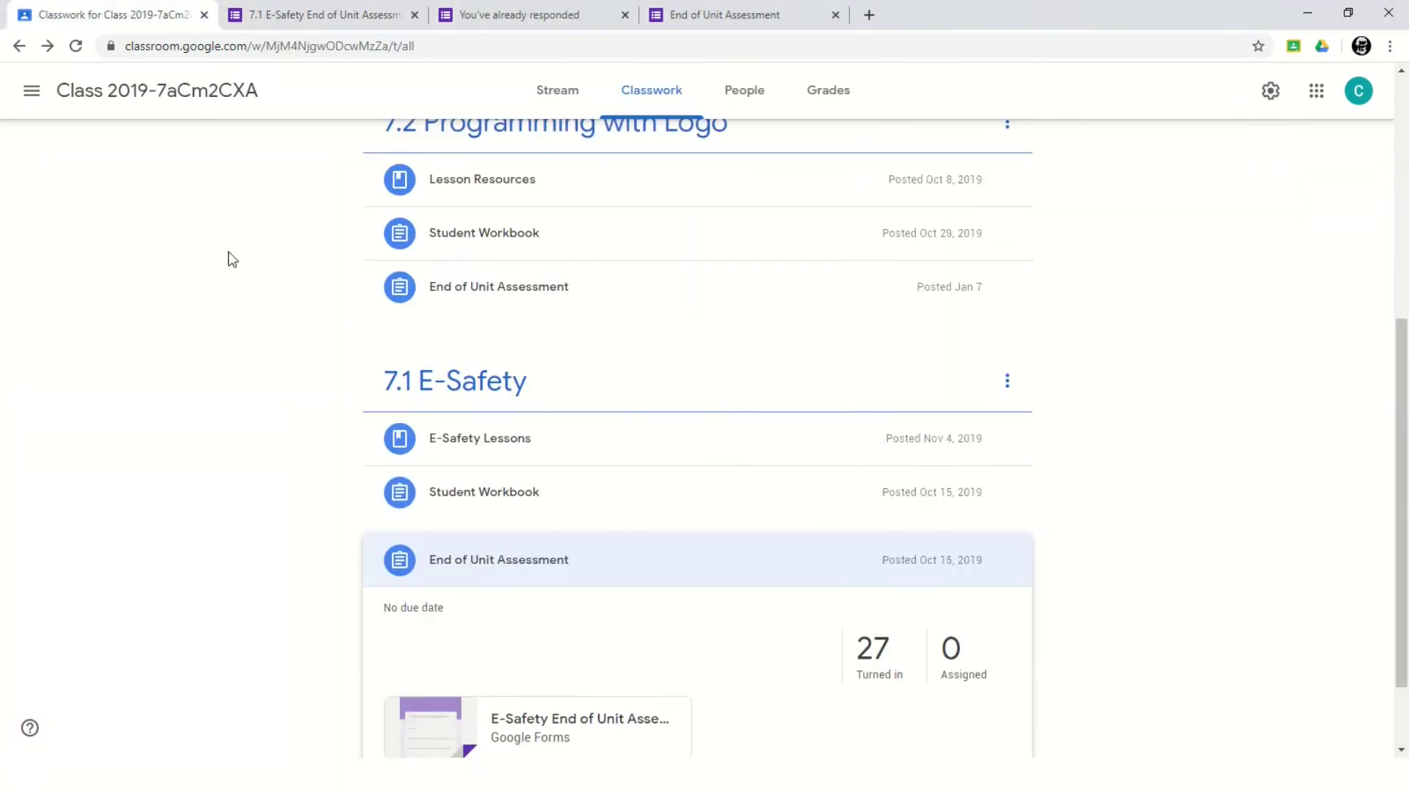
left_click_drag(1408, 218, 1406, 156)
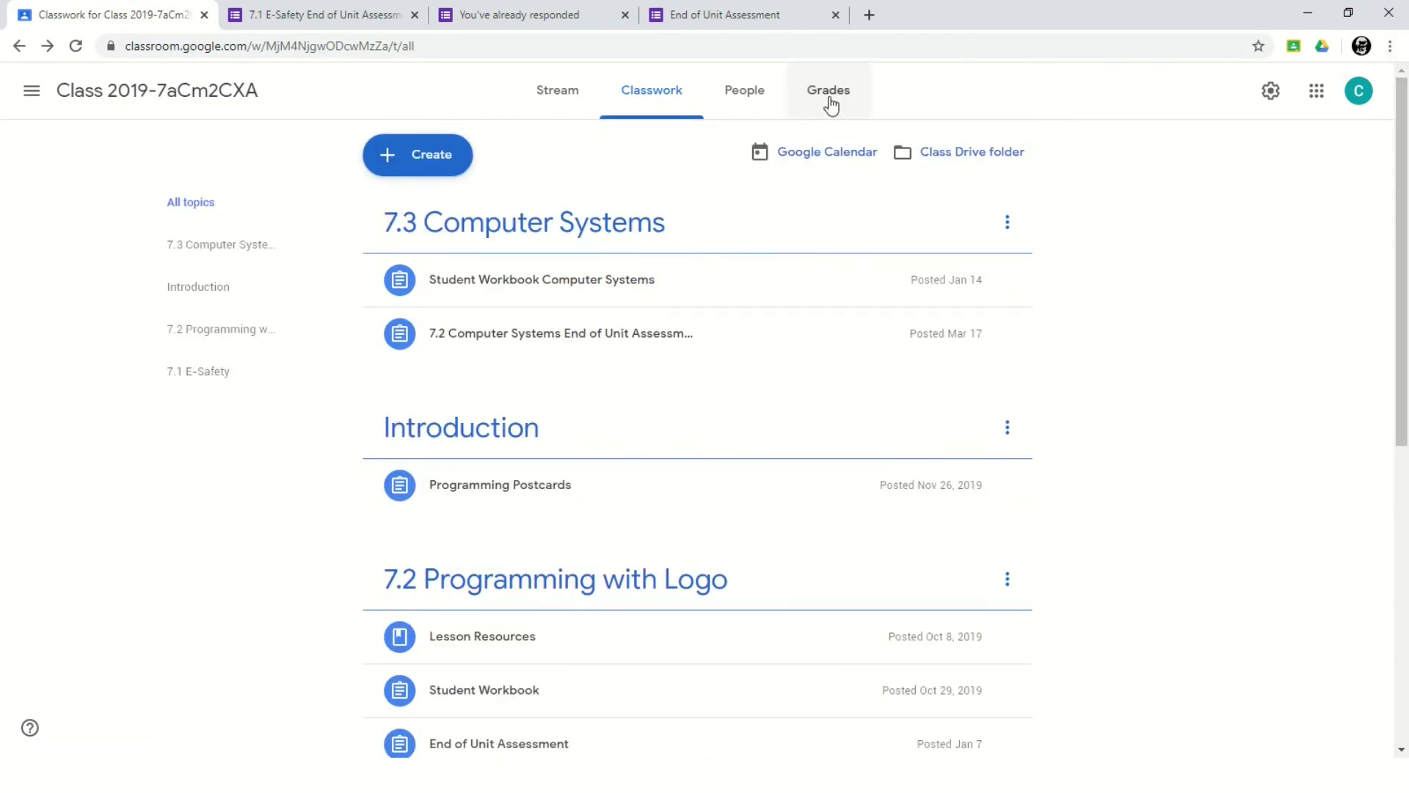
left_click_drag(1402, 294, 1403, 587)
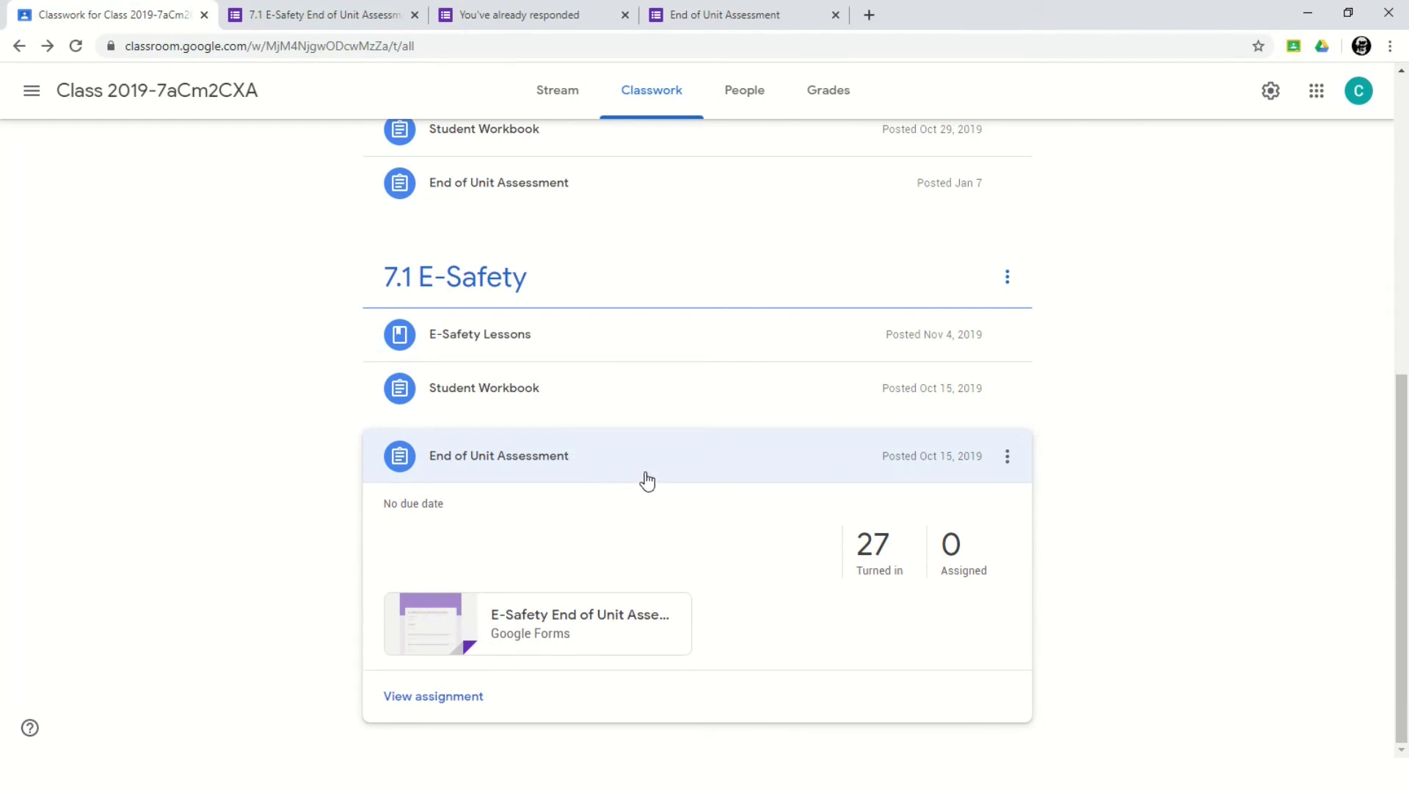
mouse_move(550, 3)
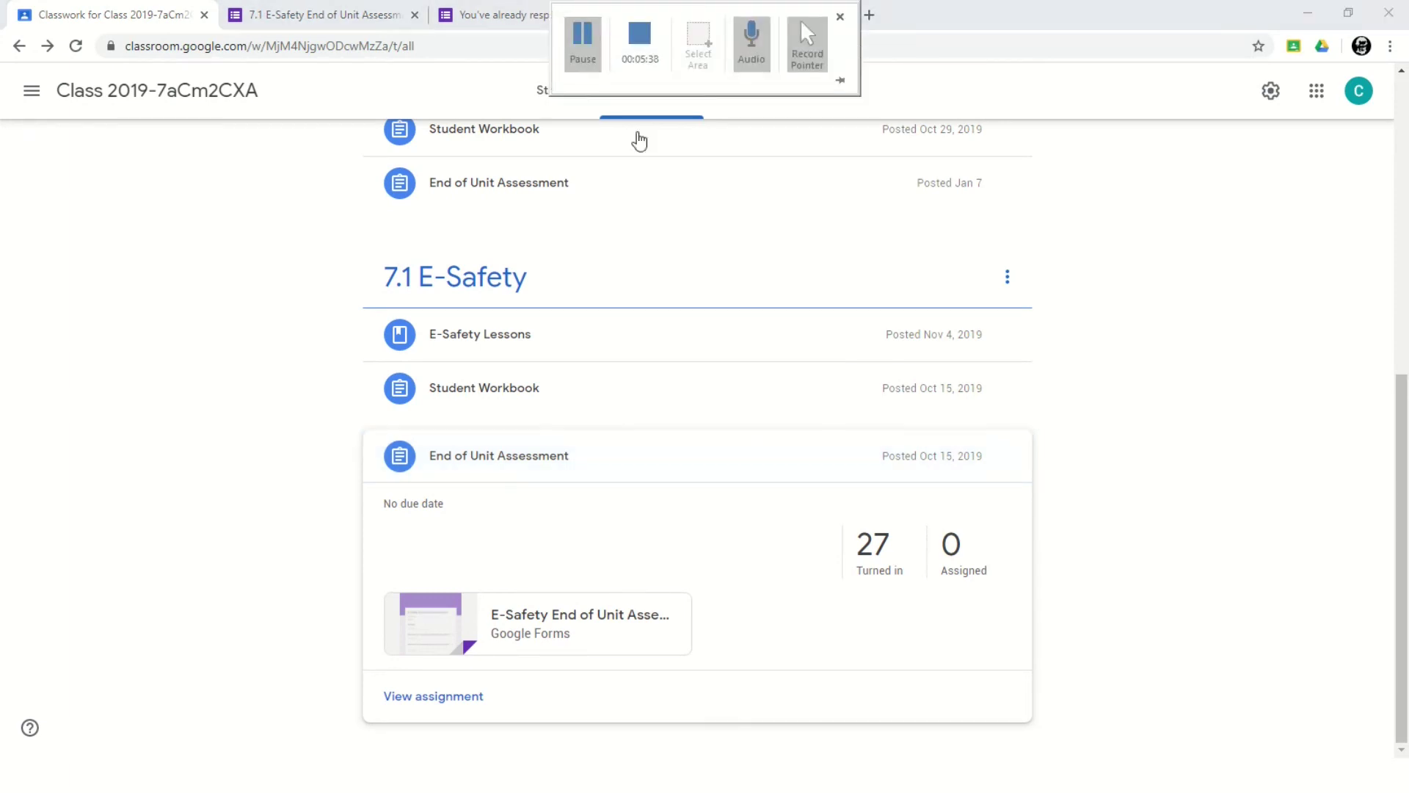
left_click(420, 706)
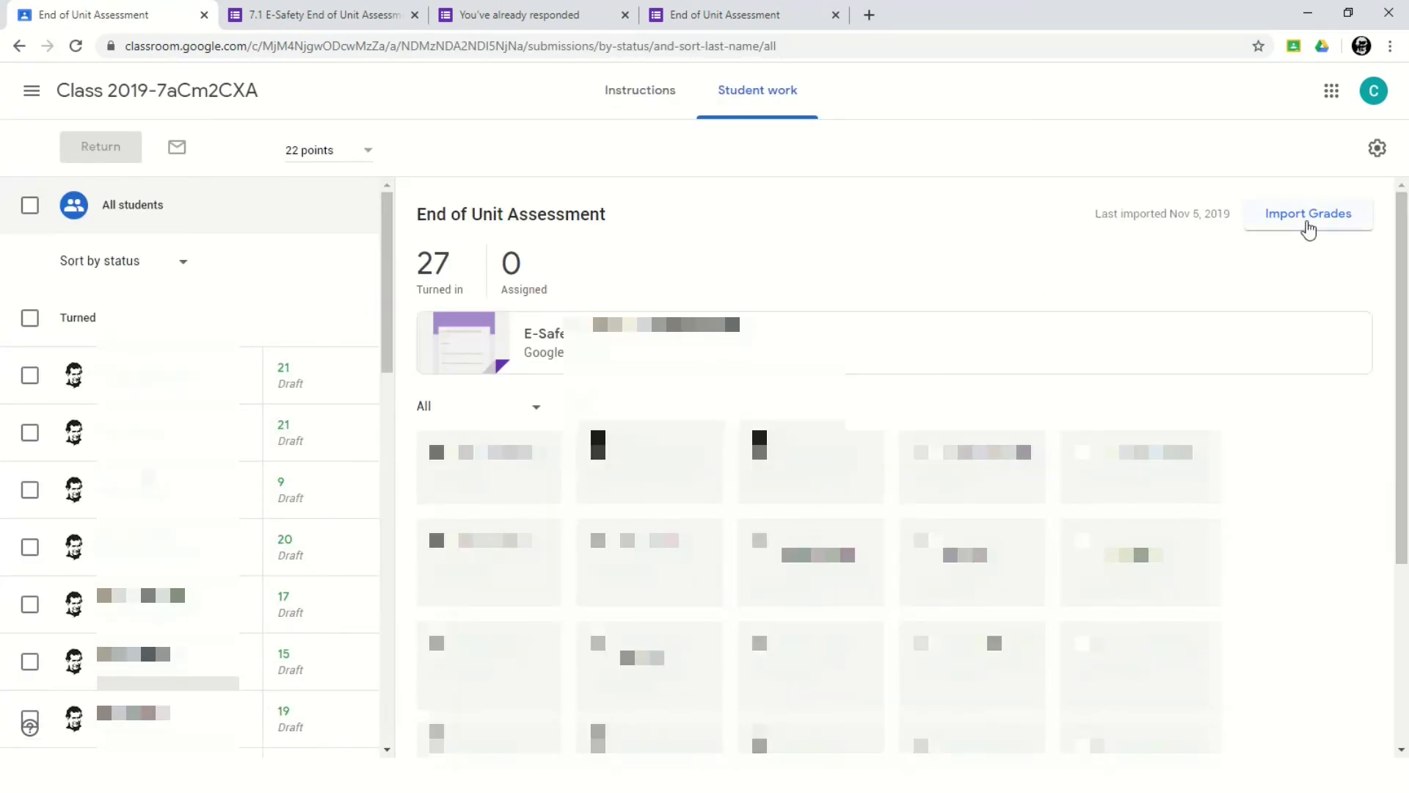
left_click(1308, 220)
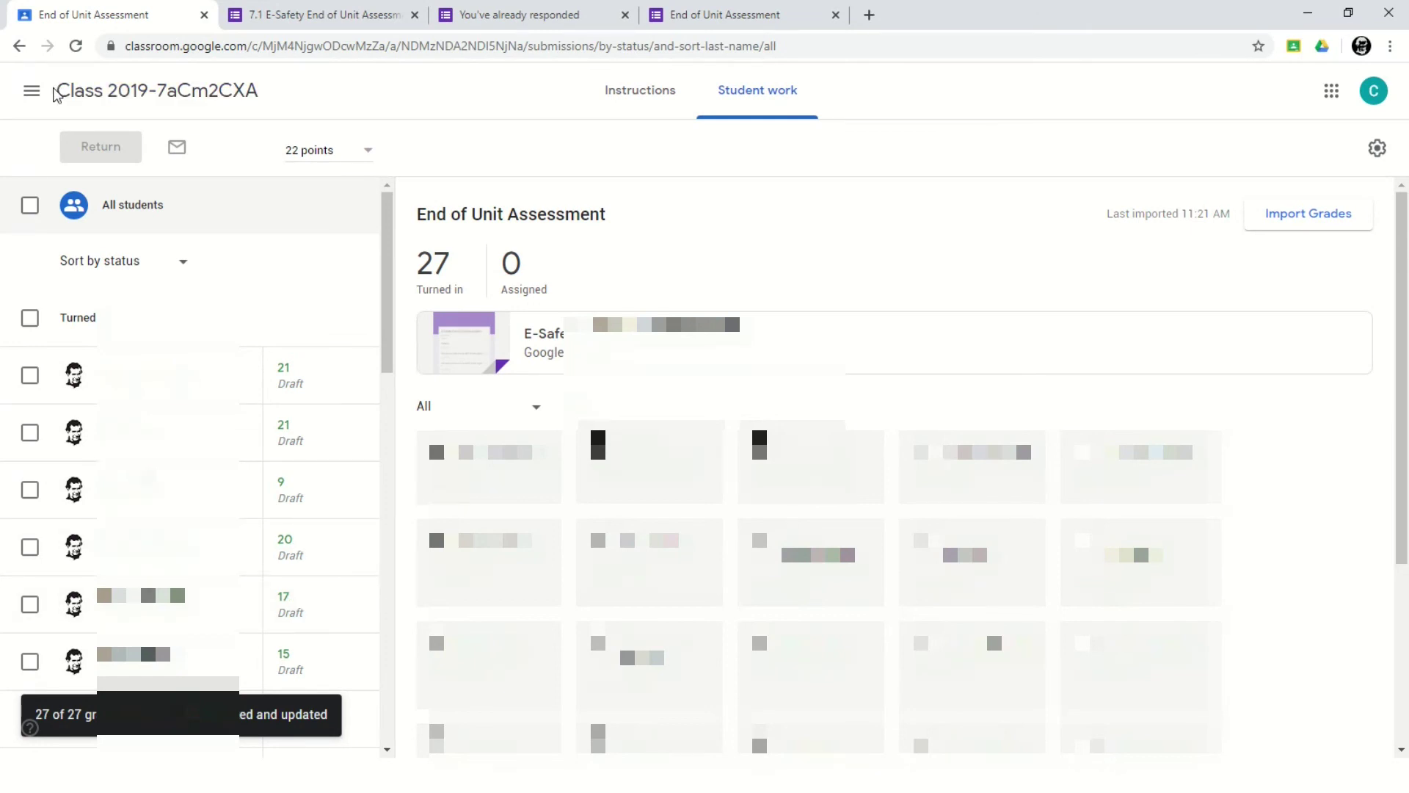
- Open the class gradebook and view the available options for the Programming Postcards assignment column
left_click(103, 101)
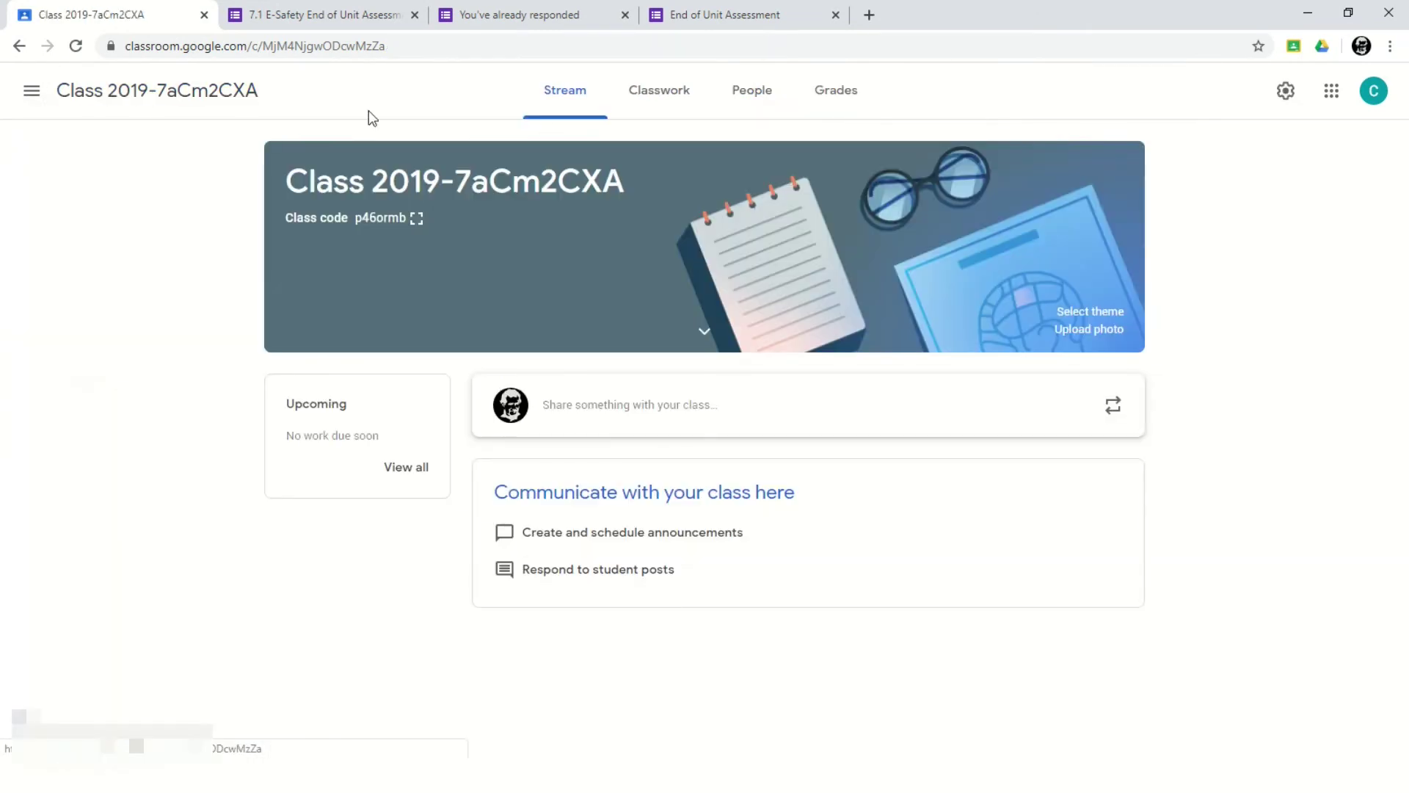
left_click(864, 103)
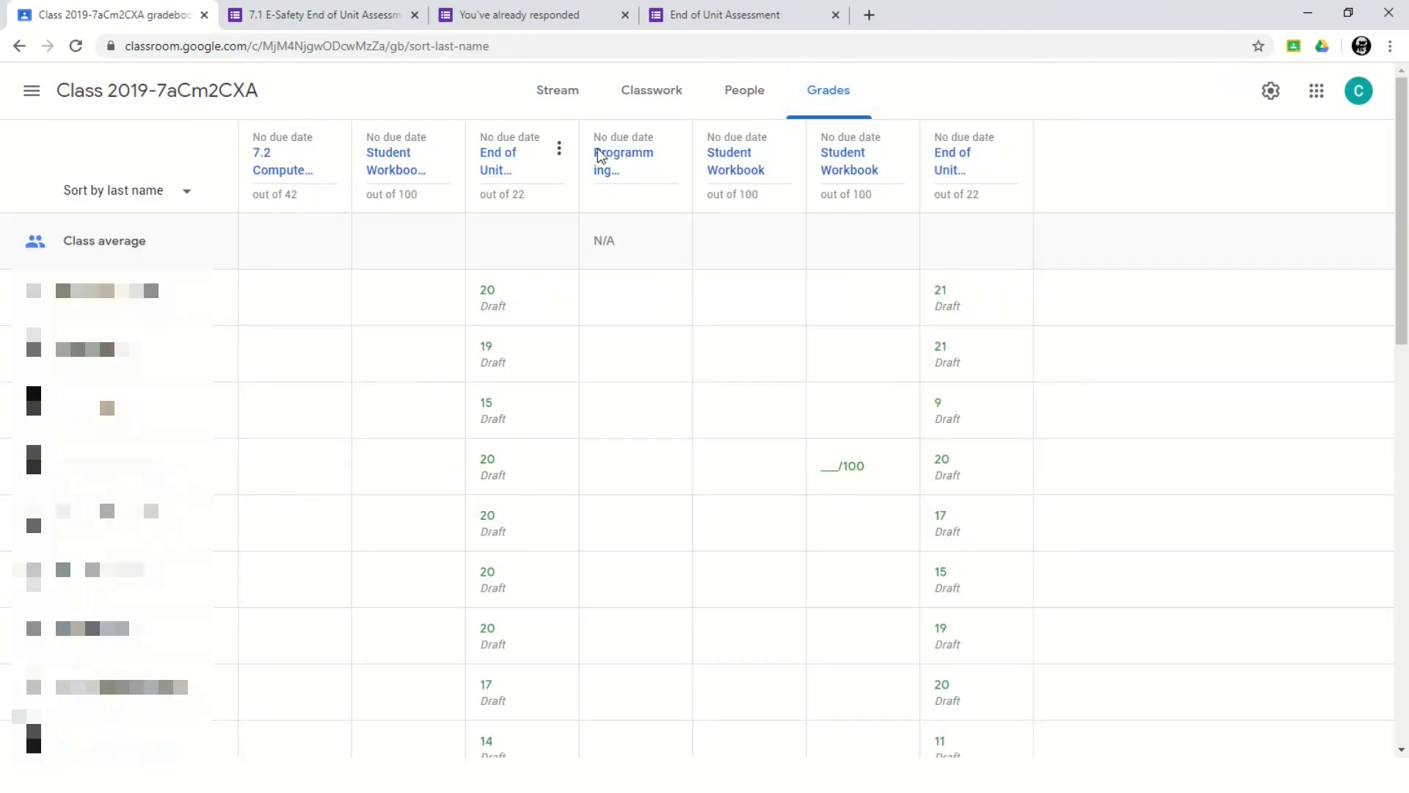
left_click(674, 152)
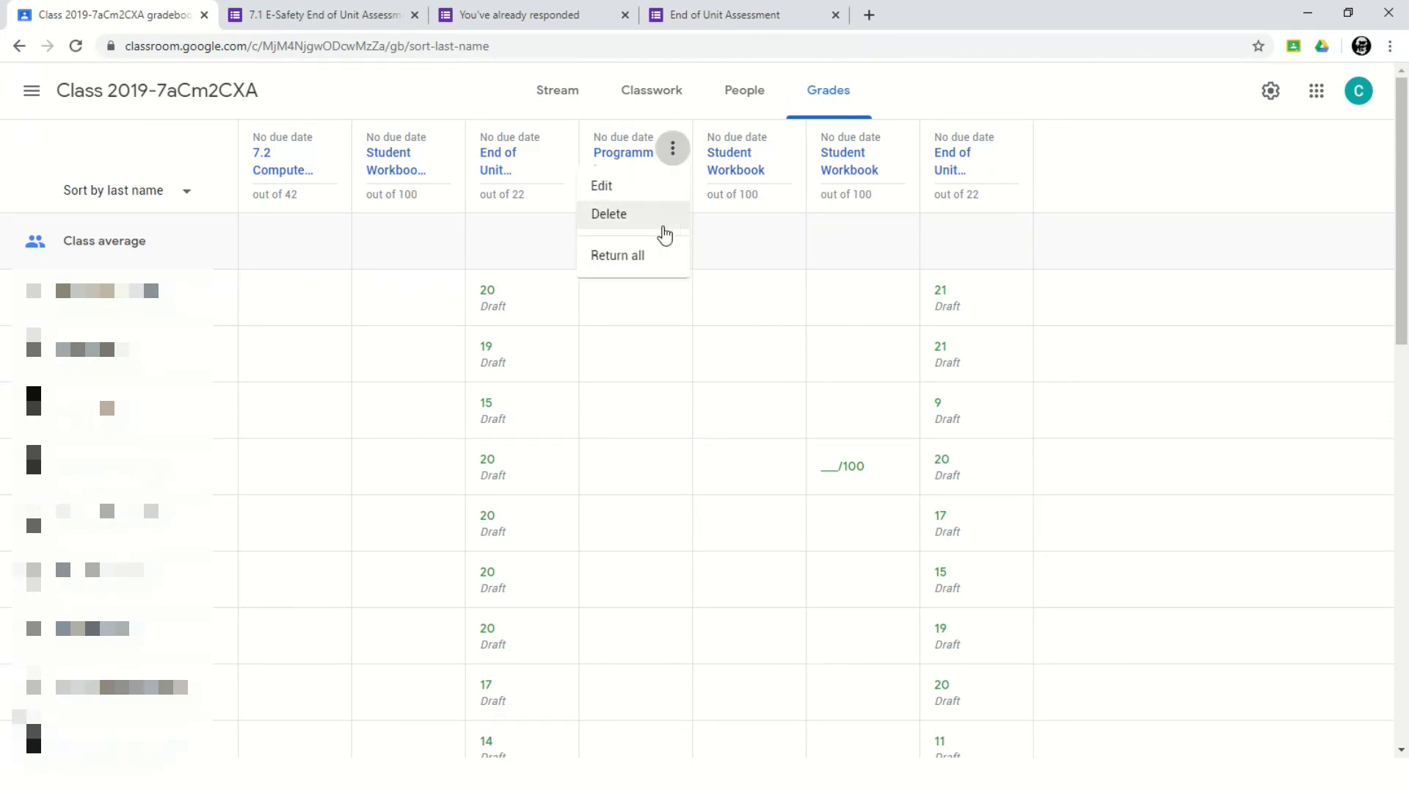
left_click(1186, 218)
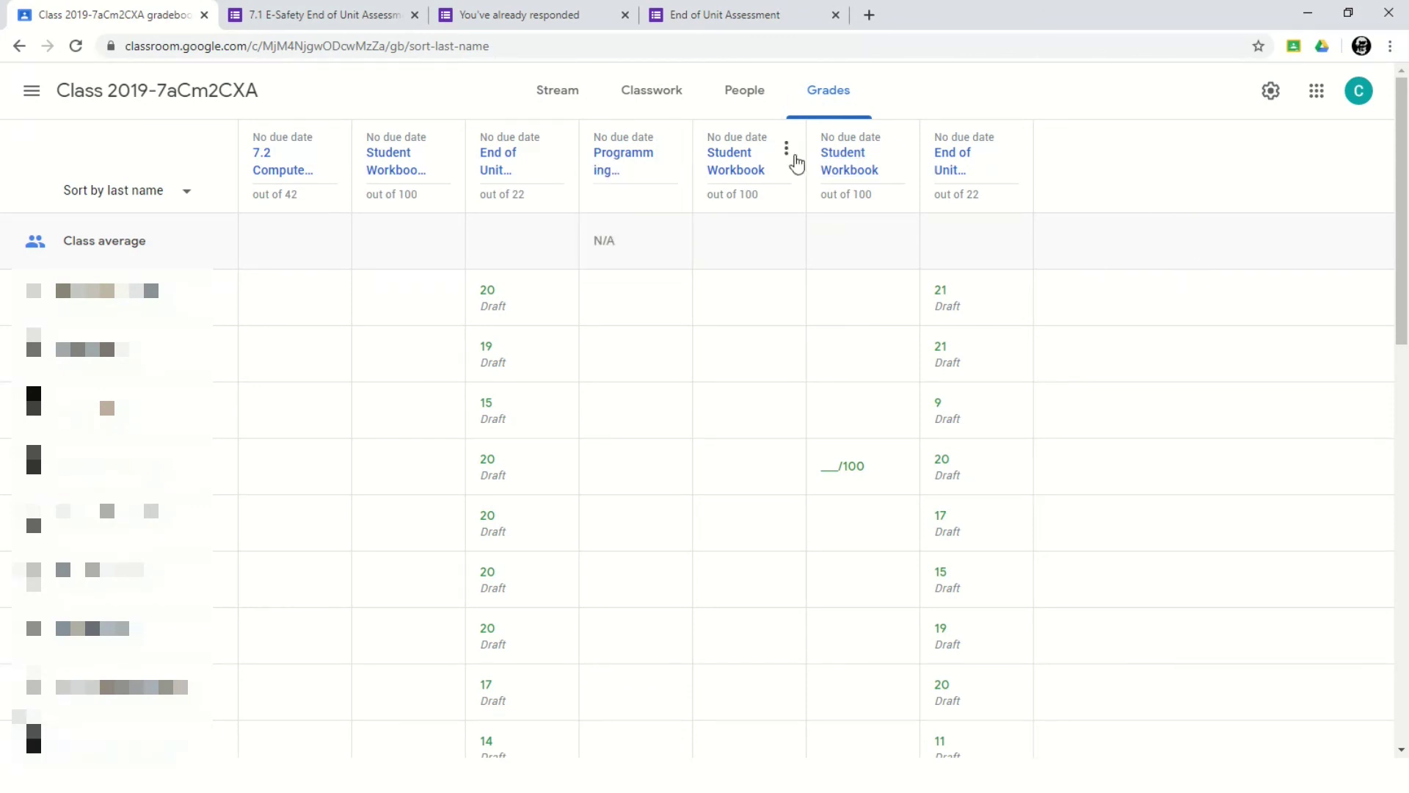